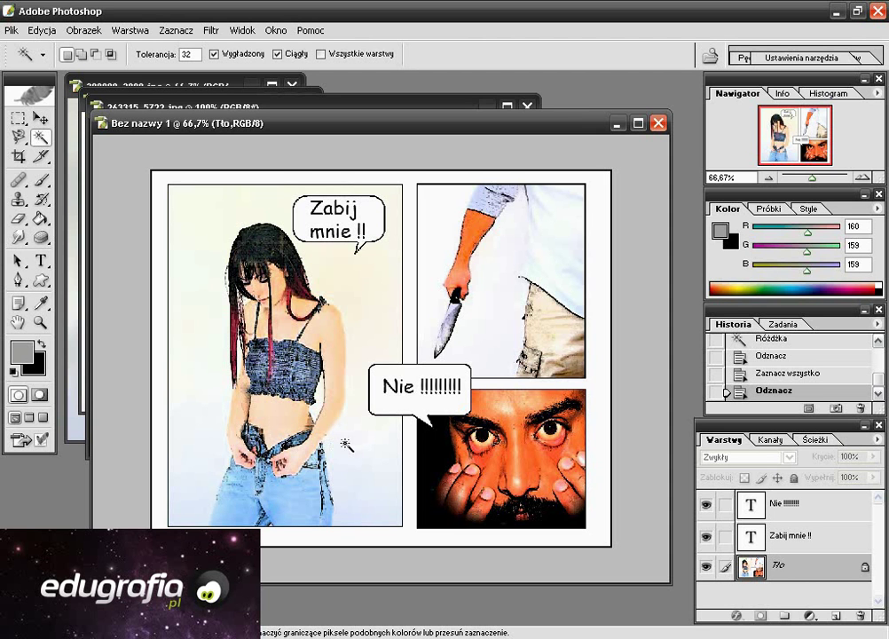
- Minimize the finished comic page and rearrange the face and knife photo windows
left_click(617, 127)
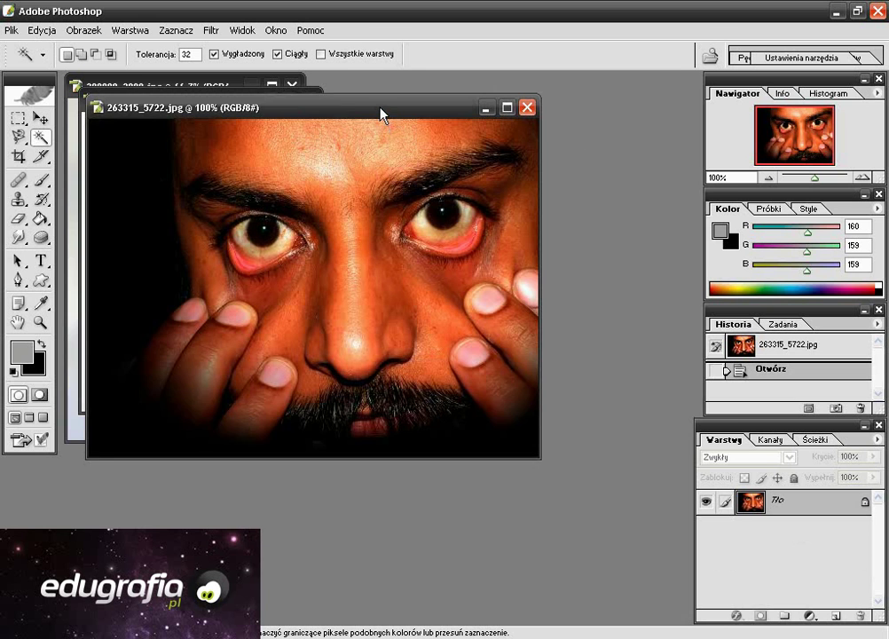
left_click_drag(381, 113, 585, 98)
mouse_move(211, 102)
left_mouse_down()
mouse_move(344, 159)
mouse_move(344, 136)
left_mouse_up()
- Create a new white 794×650 px, 300 dpi document
left_click(10, 30)
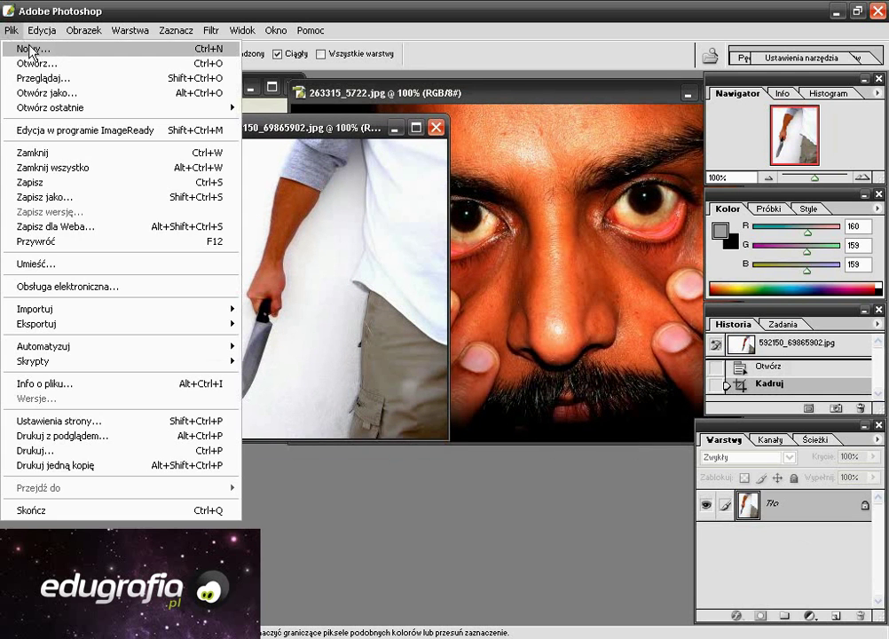
left_click(33, 50)
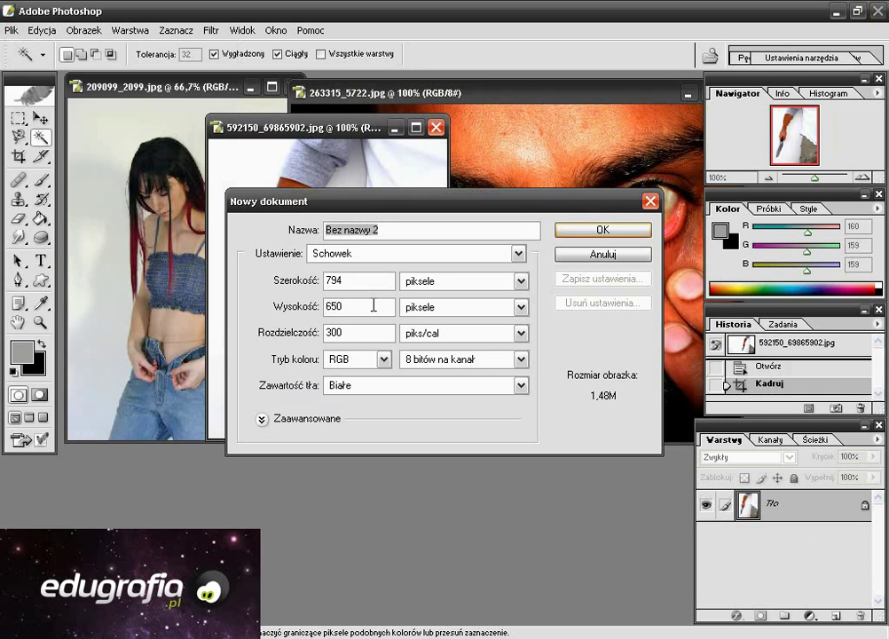
left_click(582, 232)
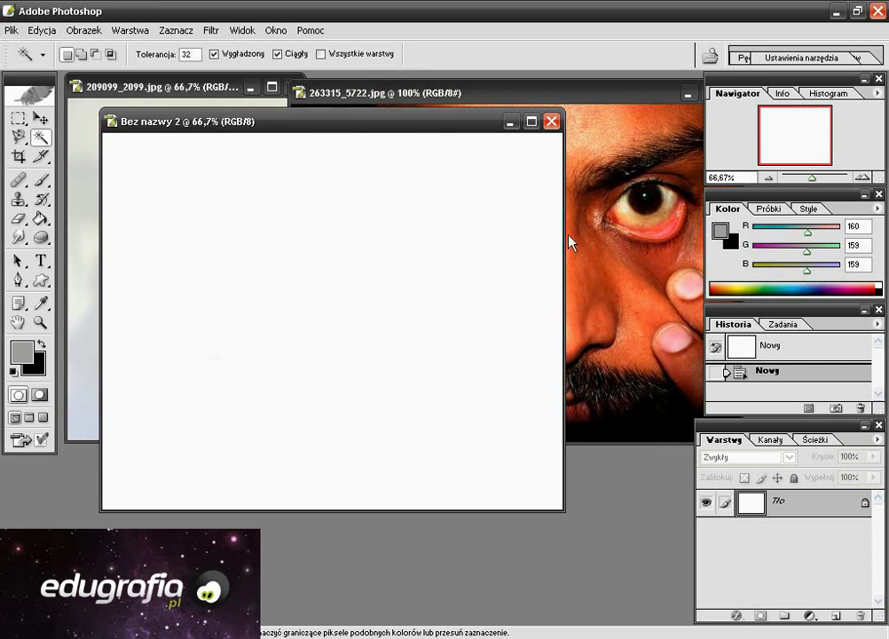
mouse_move(370, 130)
left_mouse_down()
mouse_move(429, 229)
mouse_move(425, 183)
left_mouse_up()
- Stroke a 1-pixel black border around the whole canvas, then deselect
left_click(17, 118)
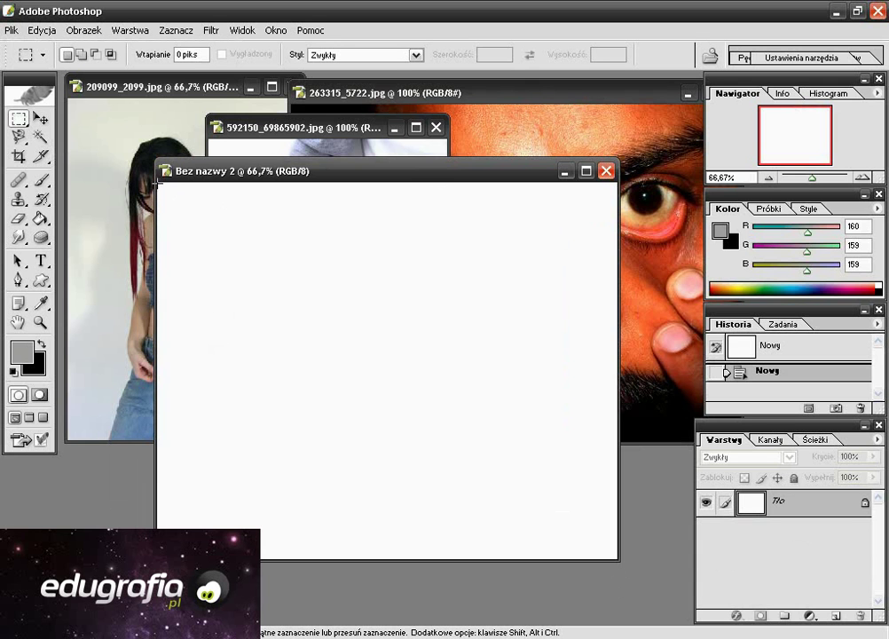
left_click_drag(158, 185, 626, 568)
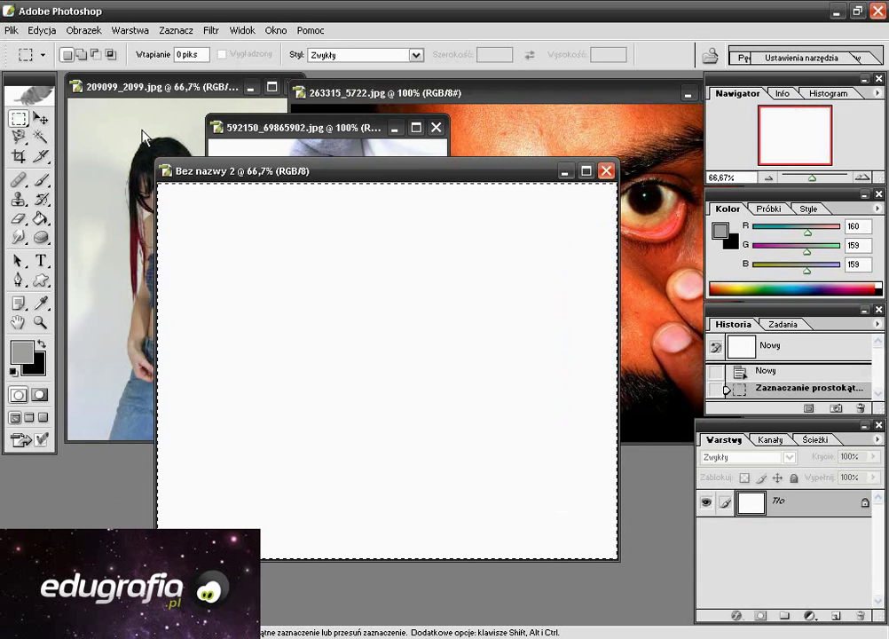
left_click(42, 344)
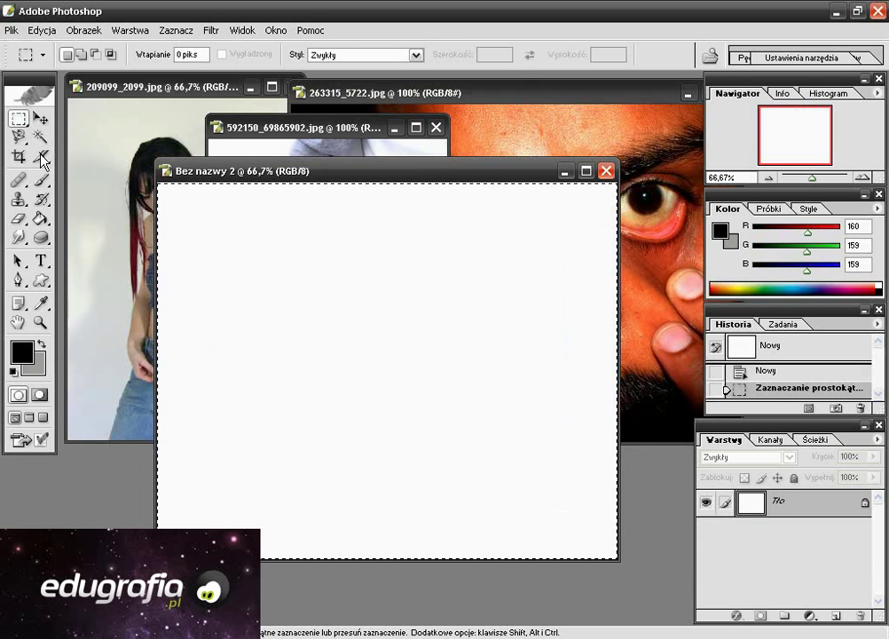
left_click(40, 32)
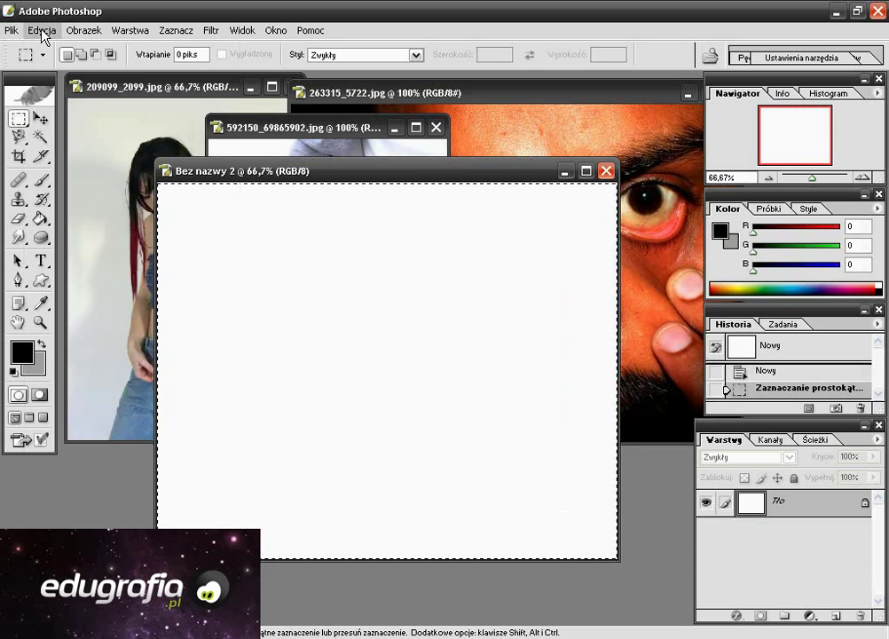
left_click(88, 282)
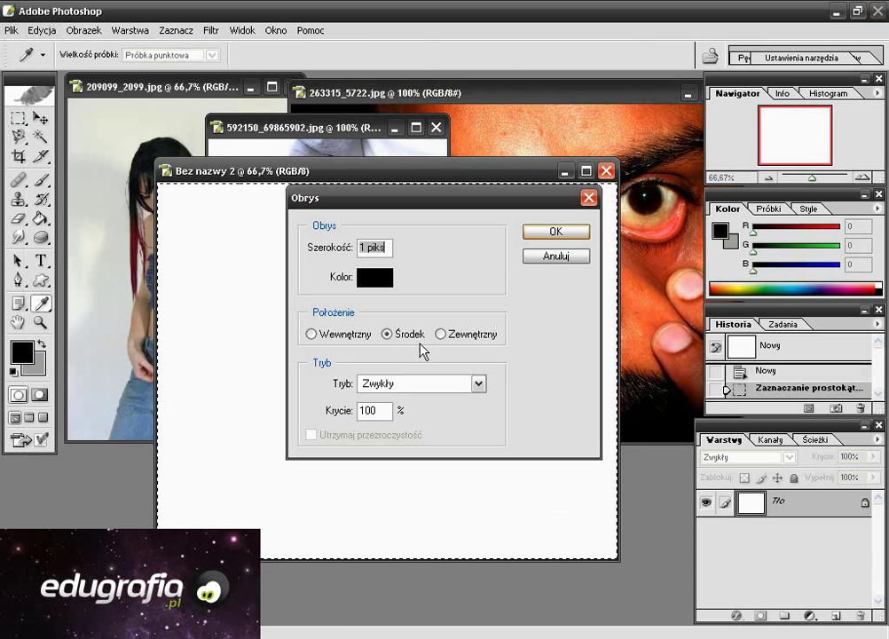
left_click(543, 233)
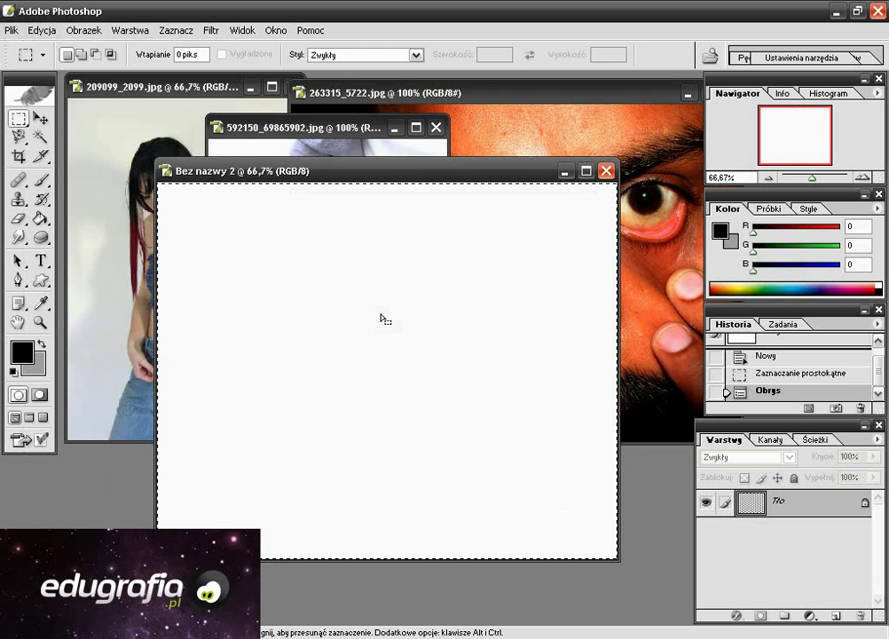
key("ctrl+d")
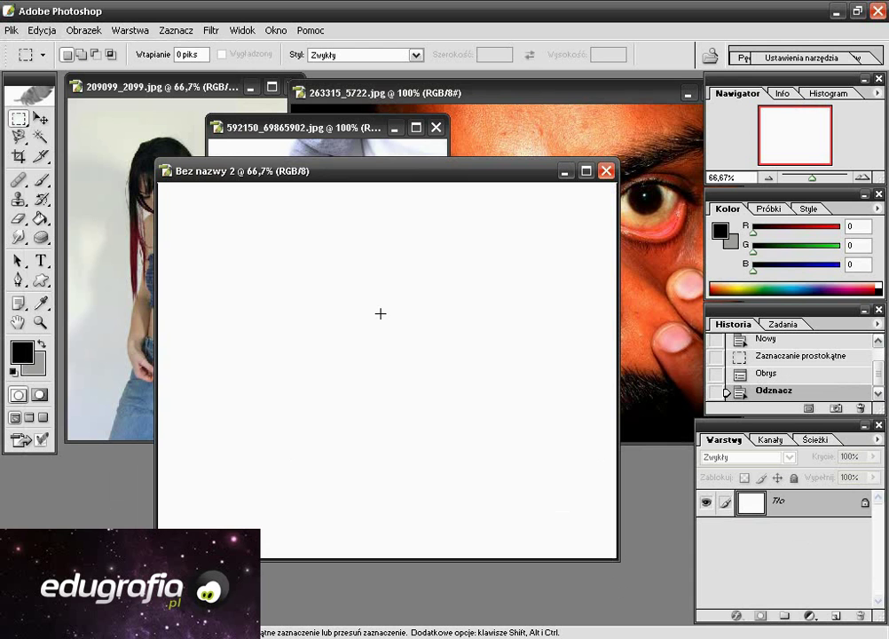
key("ctrl+minus")
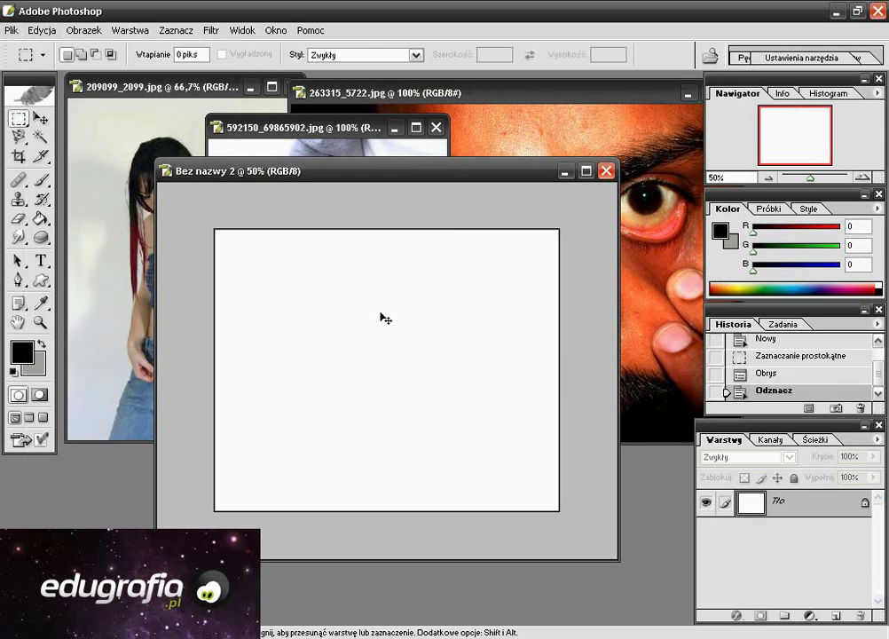
key("ctrl+plus")
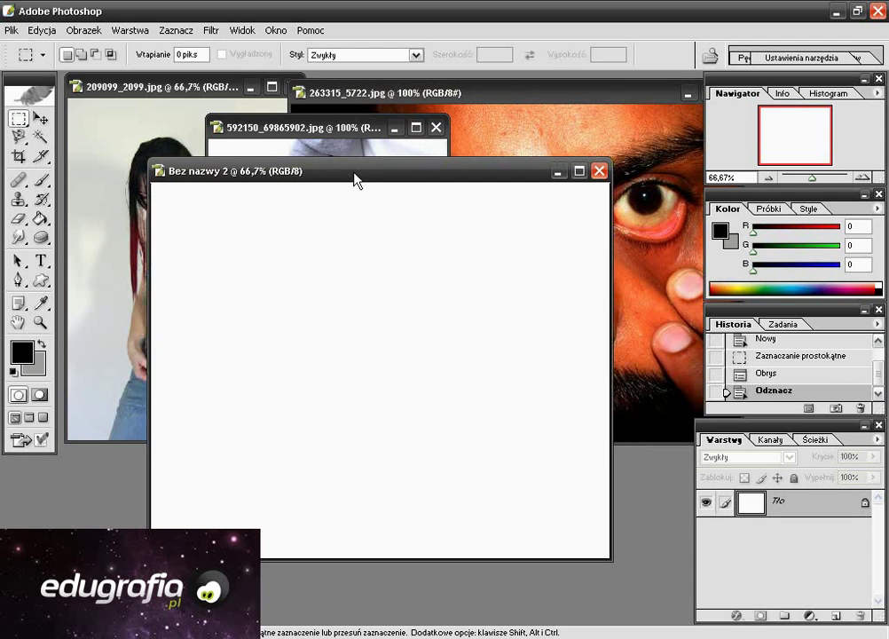
left_click_drag(353, 174, 342, 174)
- Copy the girl photo into the new page, converting its profile, and place it left
left_click(151, 86)
left_click(42, 120)
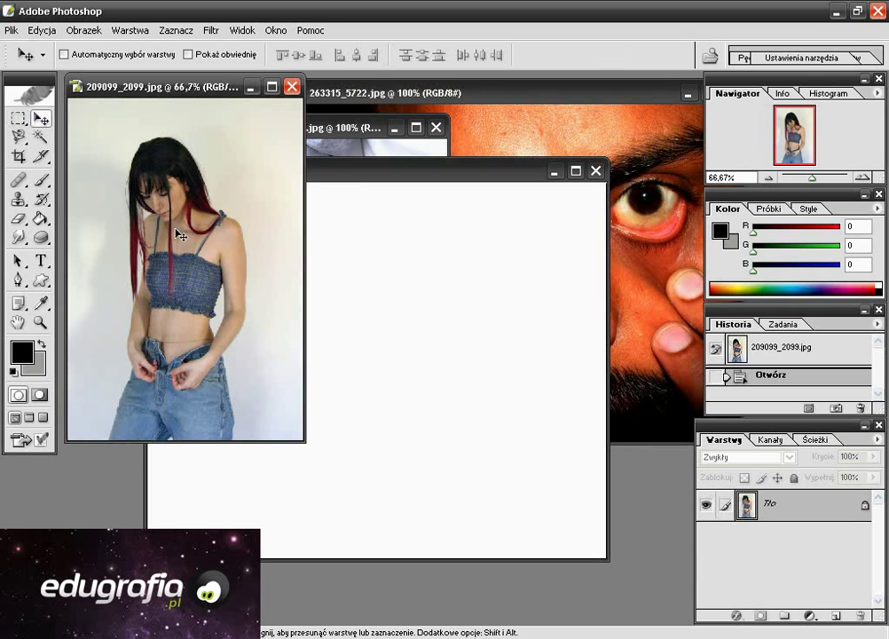
left_click_drag(262, 329, 379, 385)
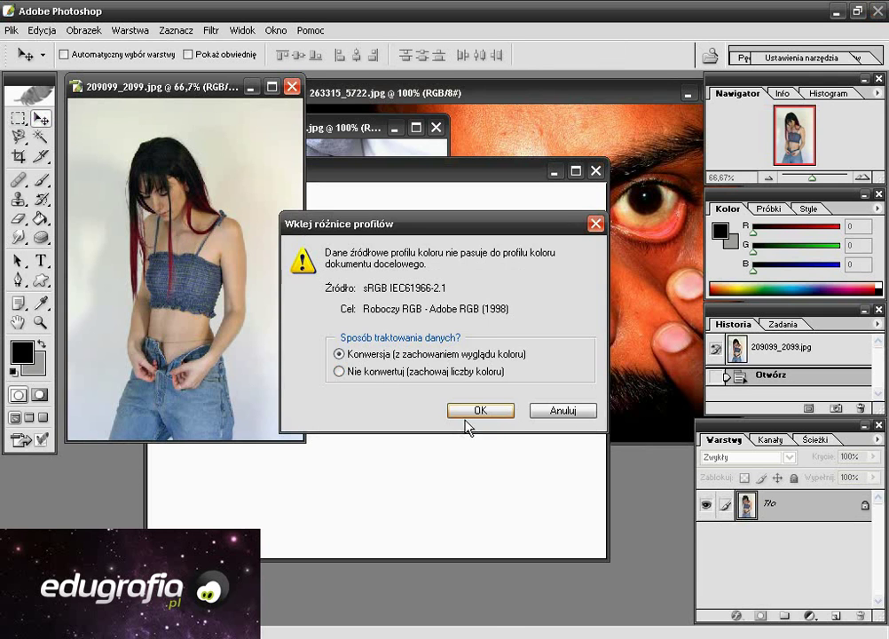
left_click(461, 408)
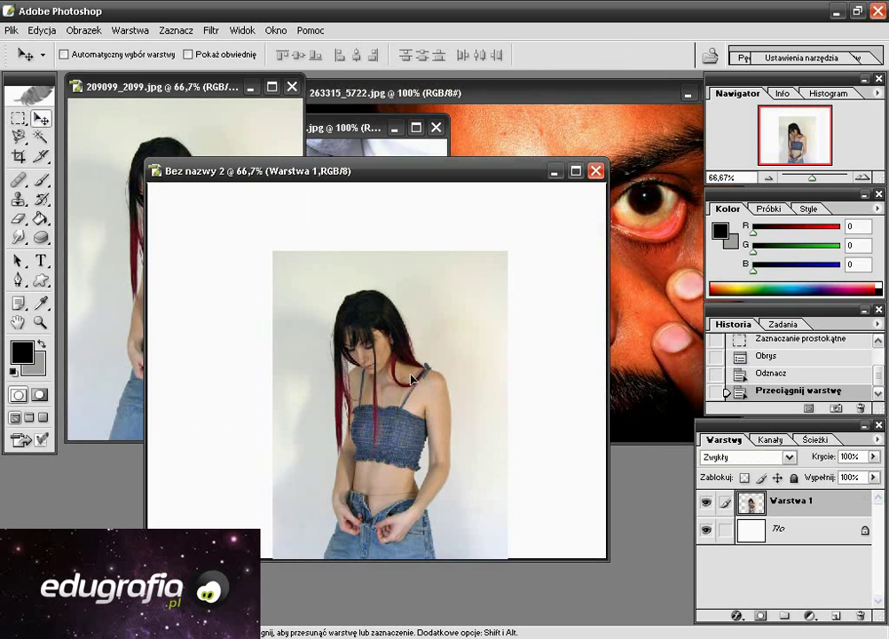
left_click_drag(420, 385, 314, 330)
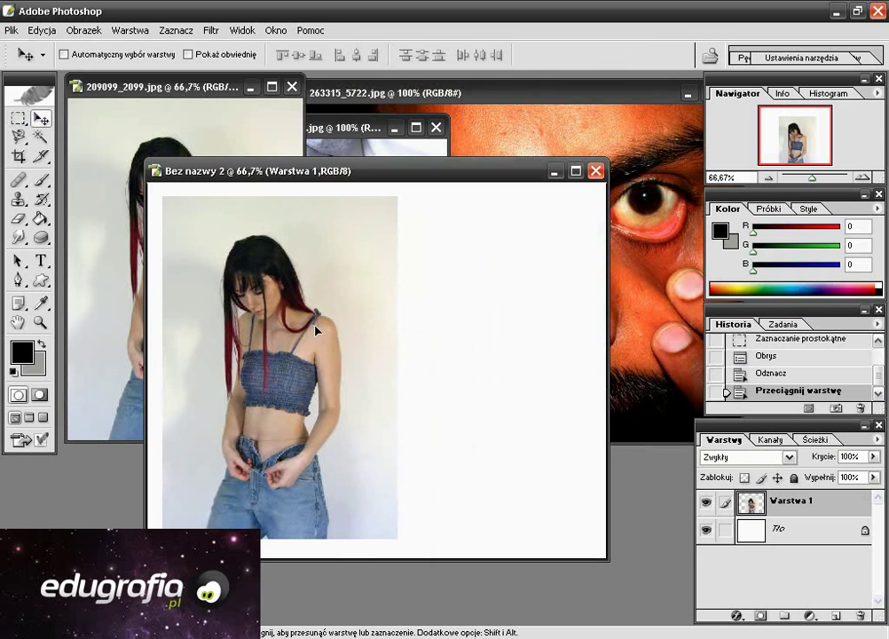
- Copy the knife-hand and face photos into the page as separate layers
left_click(340, 132)
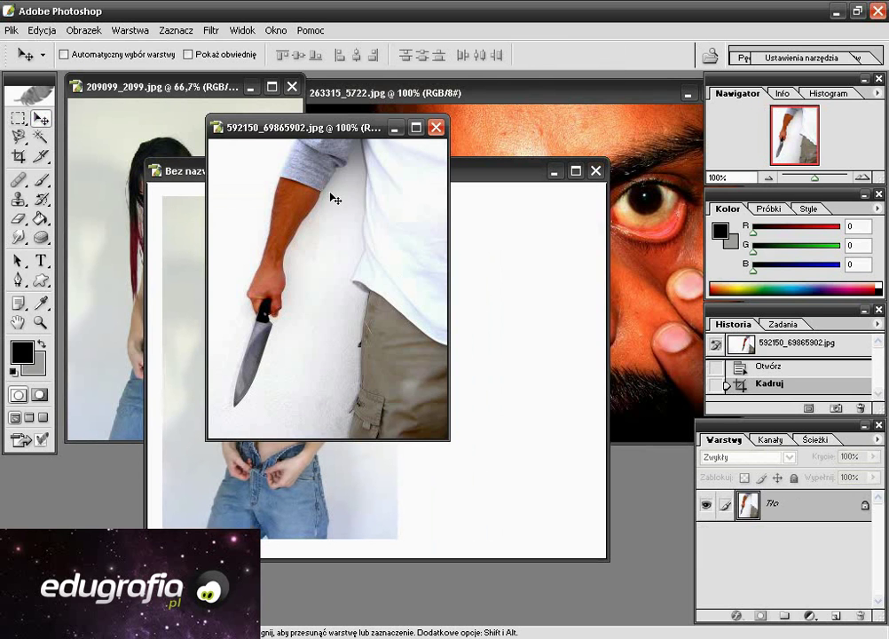
mouse_move(333, 198)
left_mouse_down()
mouse_move(512, 334)
mouse_move(492, 256)
mouse_move(504, 254)
left_mouse_up()
left_click(630, 159)
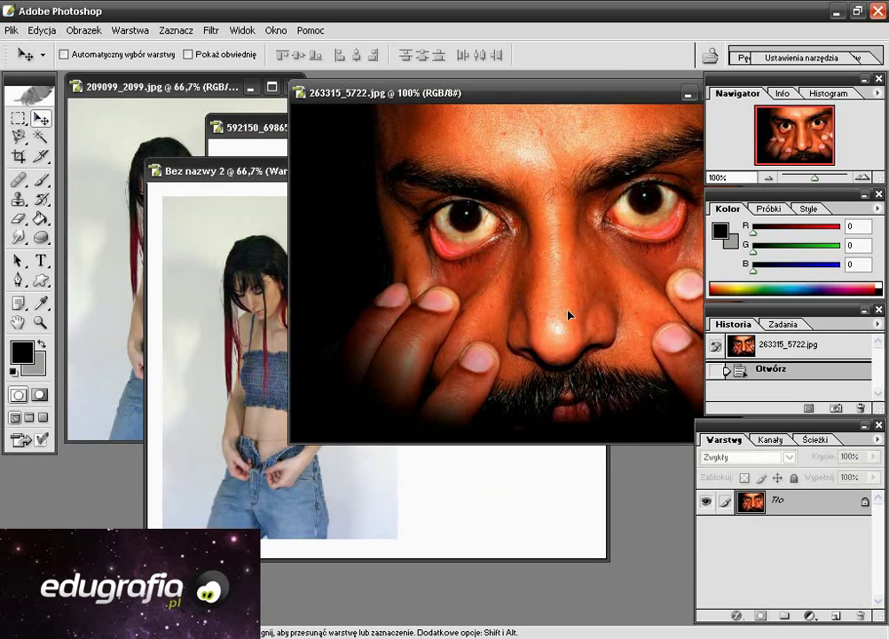
mouse_move(568, 315)
left_mouse_down()
mouse_move(496, 492)
mouse_move(507, 430)
mouse_move(496, 330)
left_mouse_up()
- Resize the face photo to fit below the knife panel
key("ctrl+t")
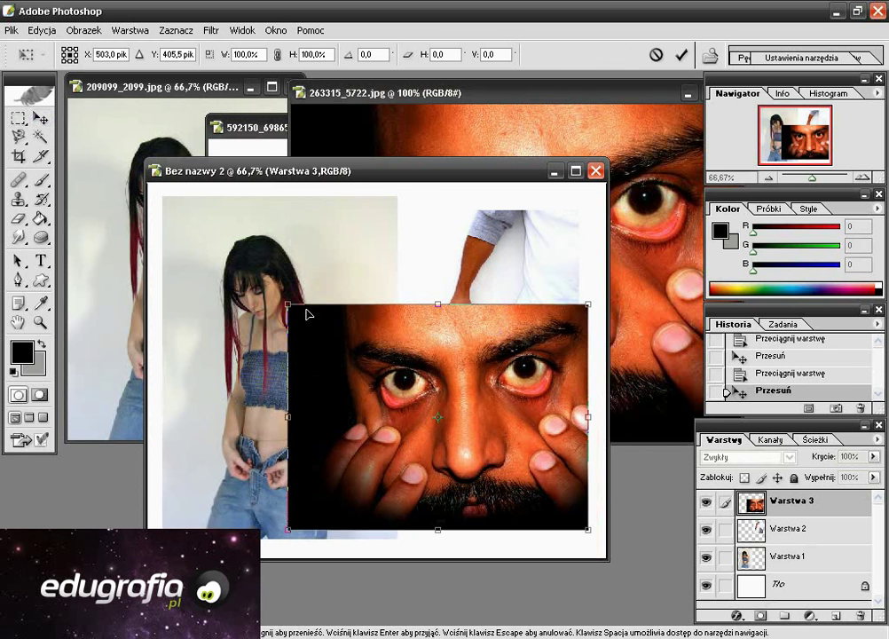
left_click_drag(287, 304, 410, 427)
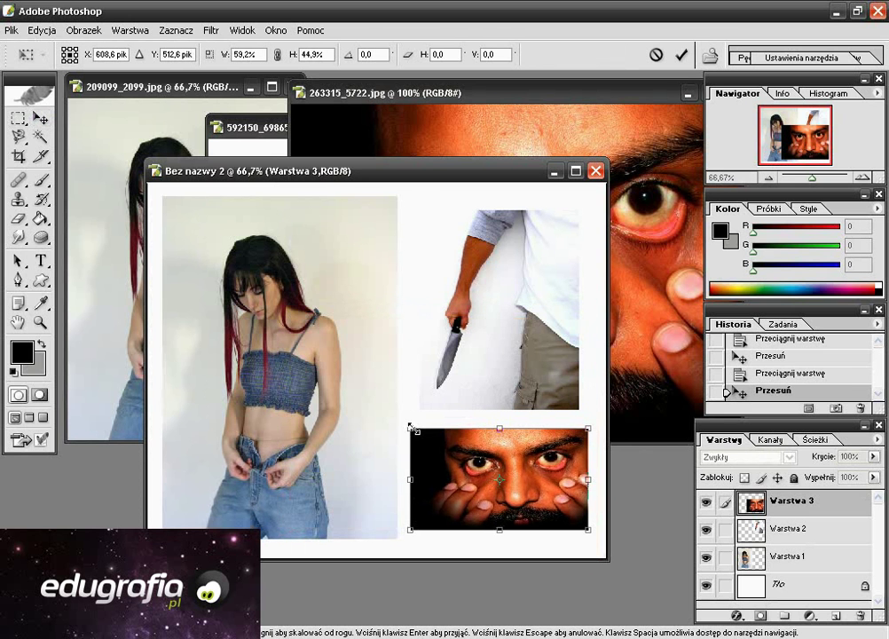
left_click_drag(490, 471, 490, 479)
key("ctrl+plus")
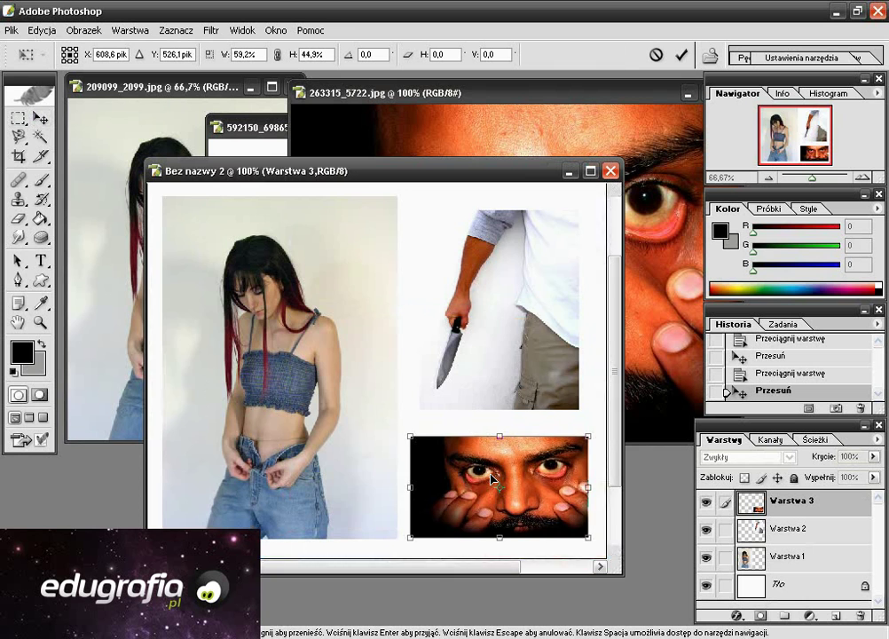
left_click_drag(472, 568, 560, 580)
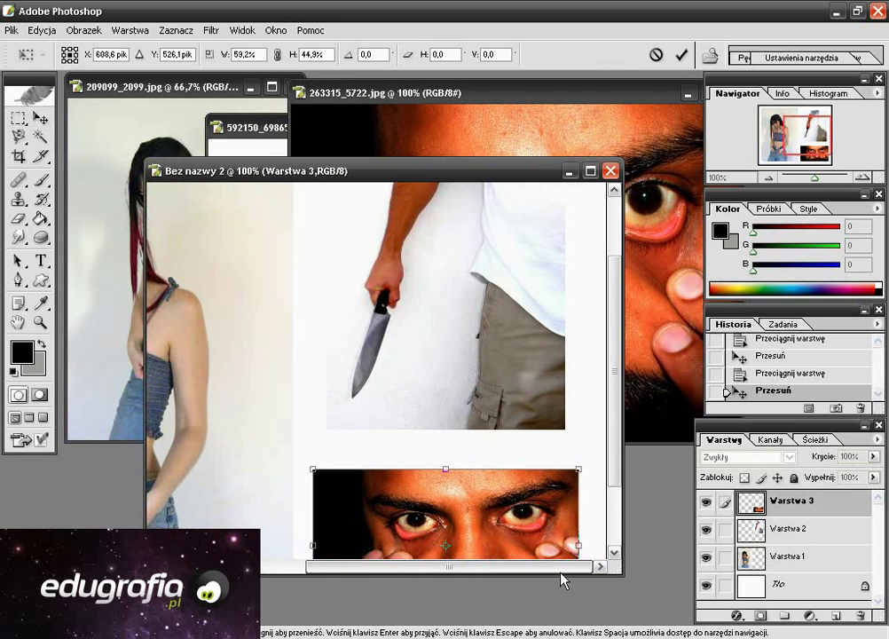
left_click_drag(611, 470, 611, 523)
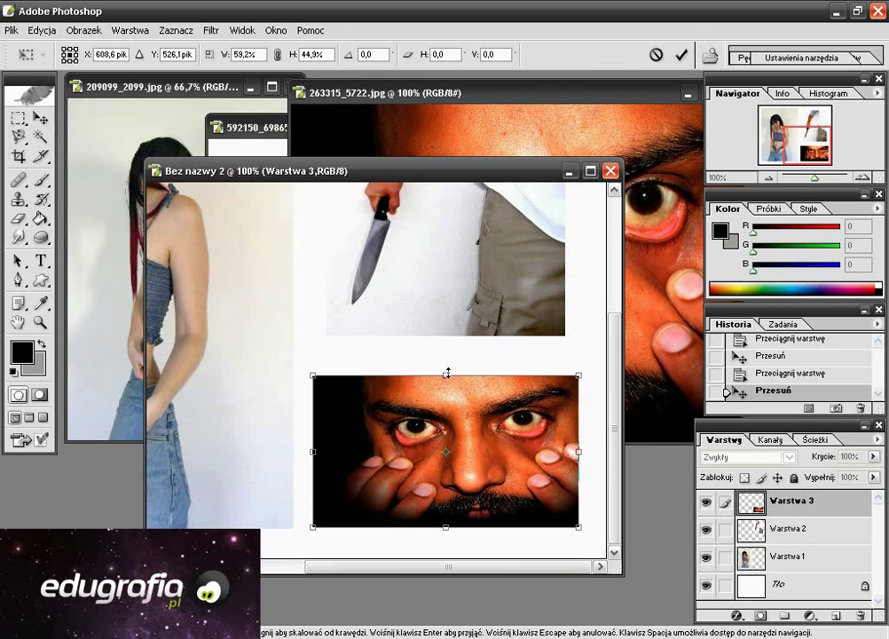
left_click_drag(447, 373, 447, 349)
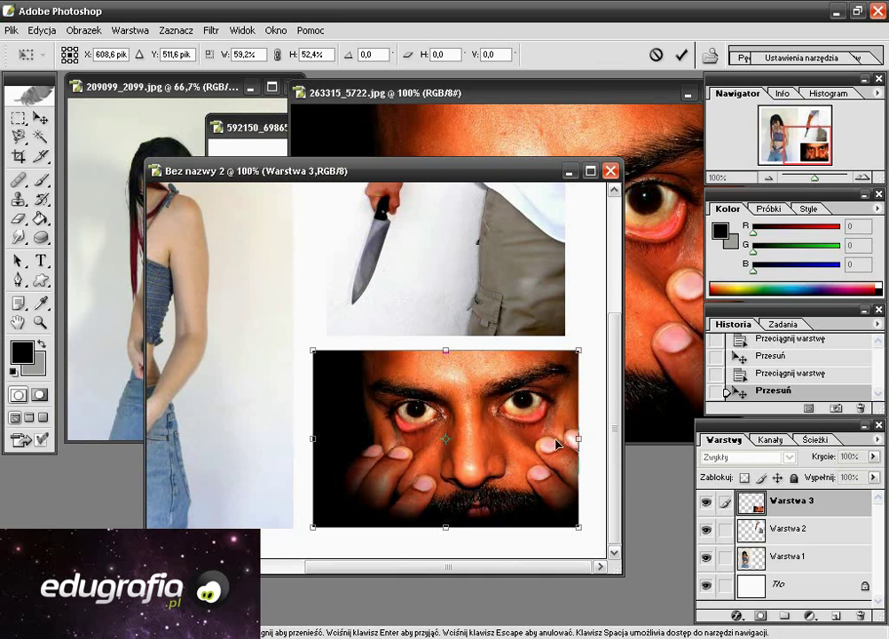
left_click_drag(574, 438, 564, 438)
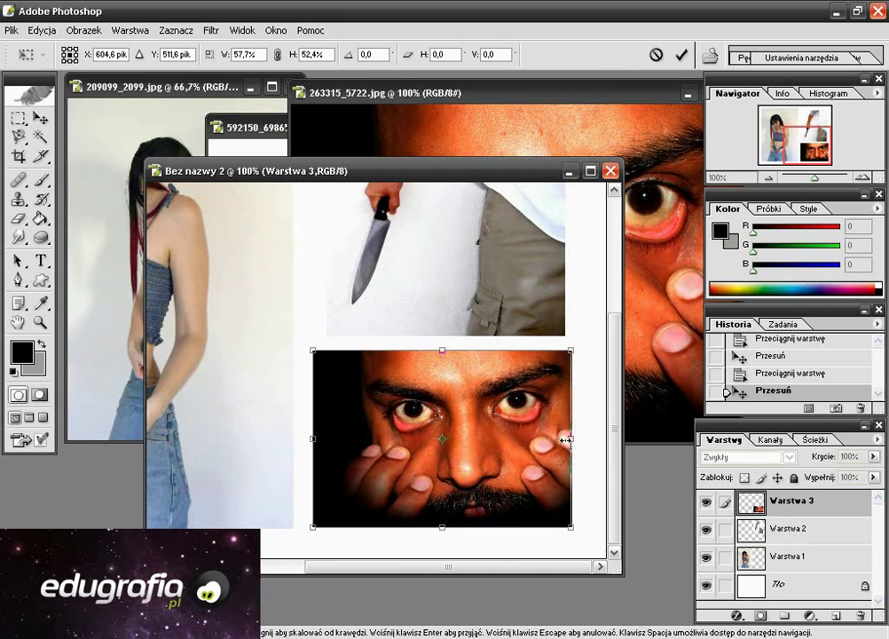
key("Return")
left_click_drag(615, 455, 614, 327)
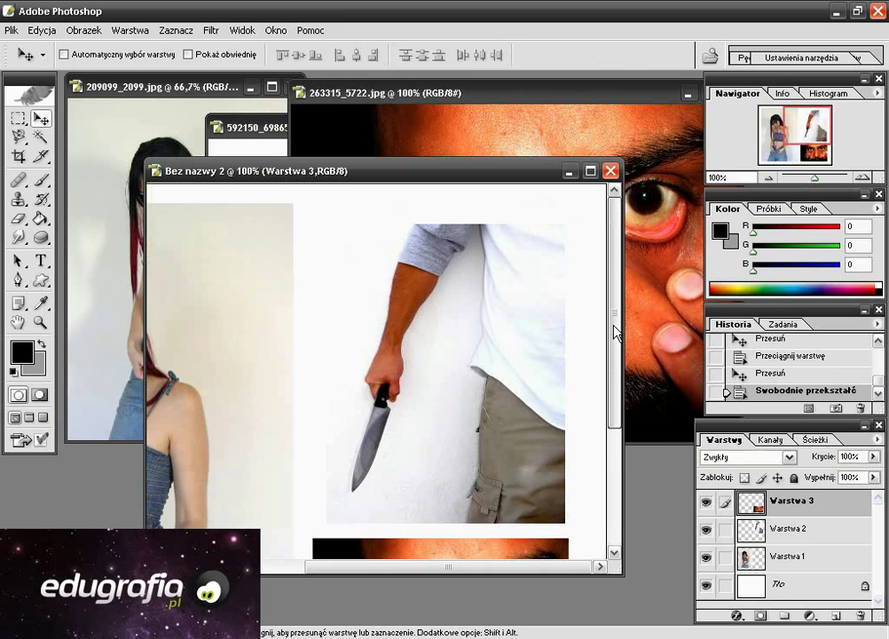
- Stretch the knife-hand layer taller and wider to 104.7% × 107%
left_click(752, 534)
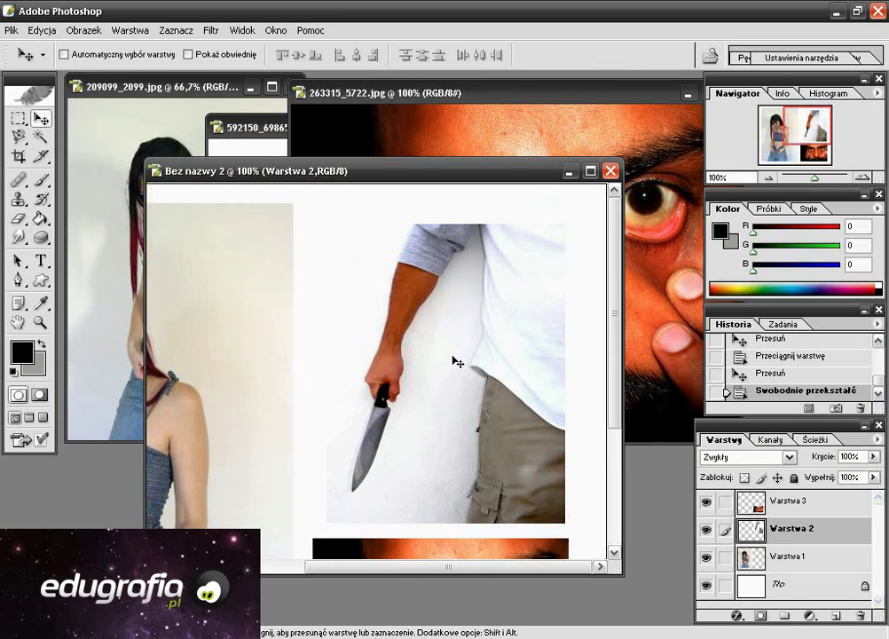
key("ctrl+t")
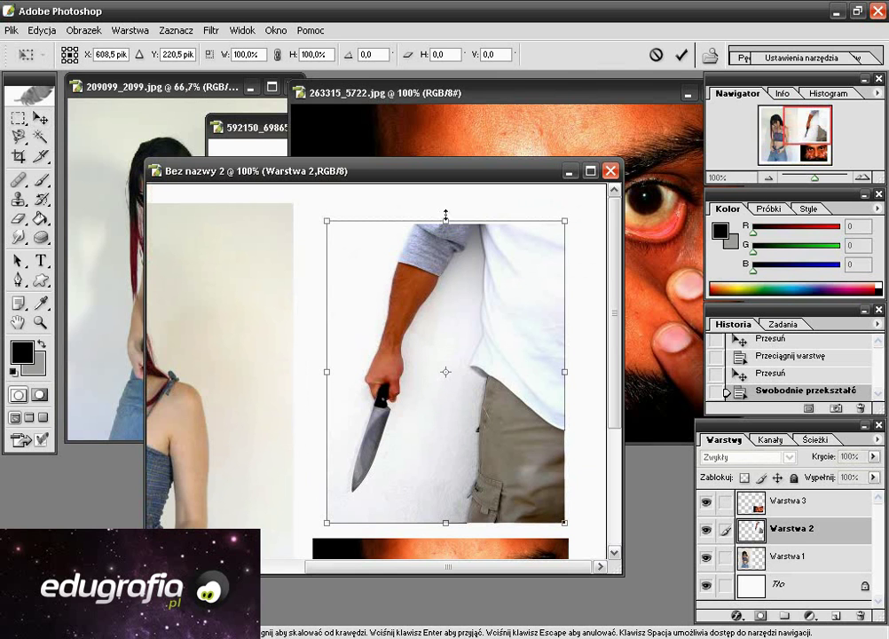
left_click_drag(444, 223, 444, 202)
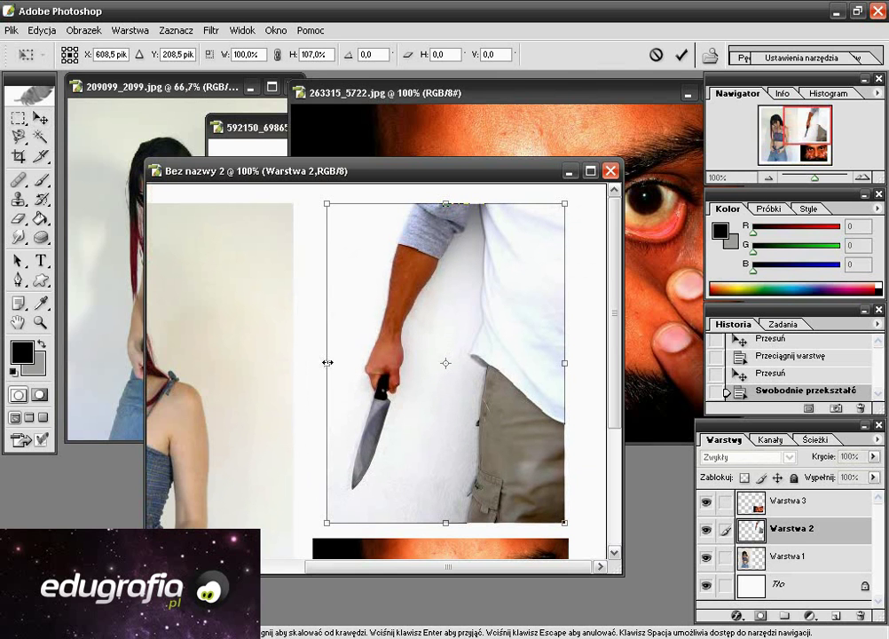
left_click_drag(327, 362, 316, 362)
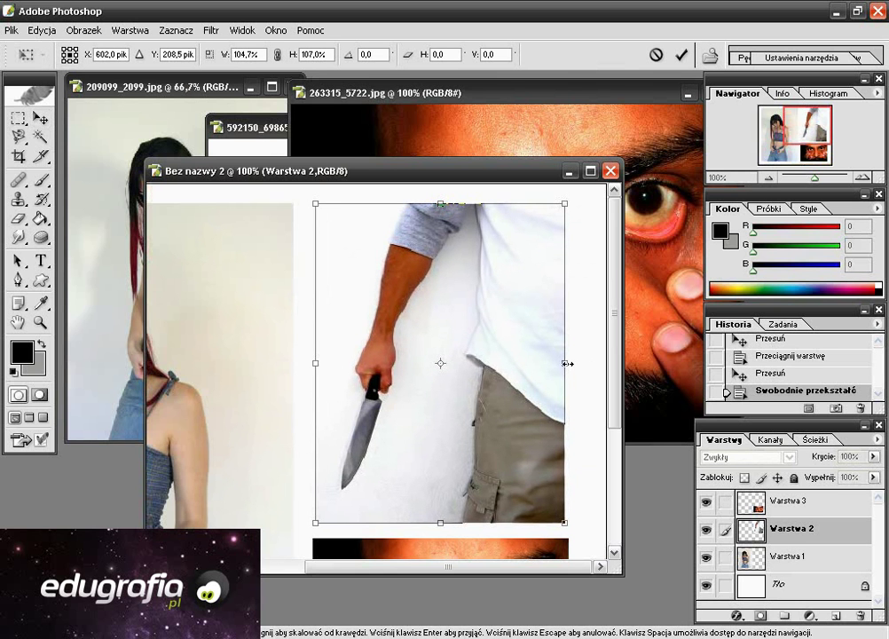
left_click_drag(567, 363, 571, 363)
key("Return")
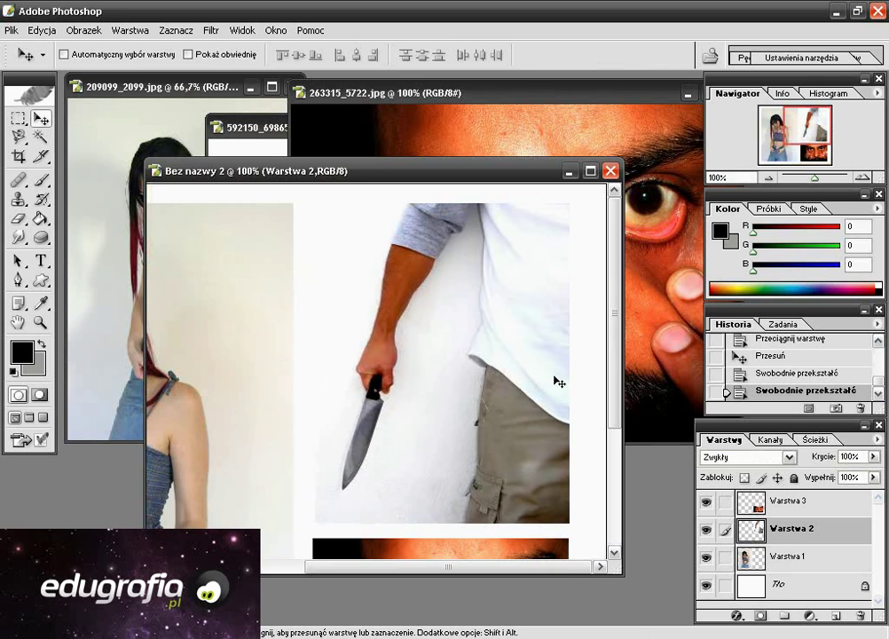
key("ctrl+minus")
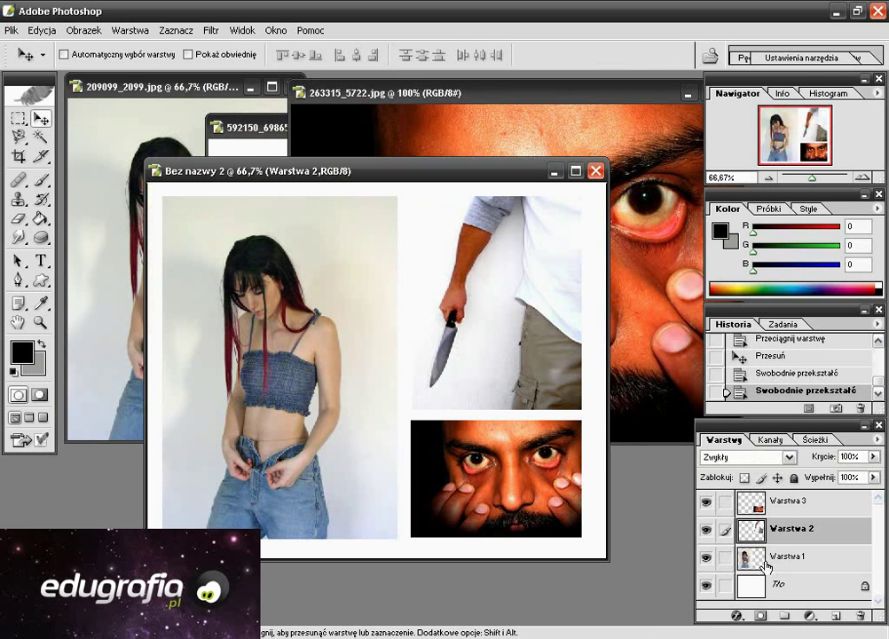
key("alt+bracketleft")
- Stroke the girl, knife and face layers each with a 2 px black border
left_click(42, 31)
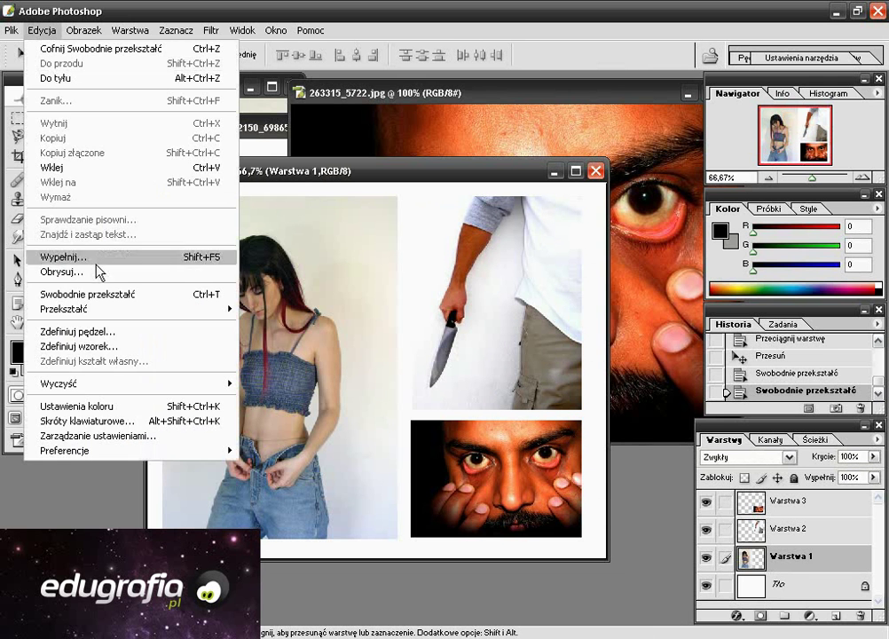
left_click(97, 275)
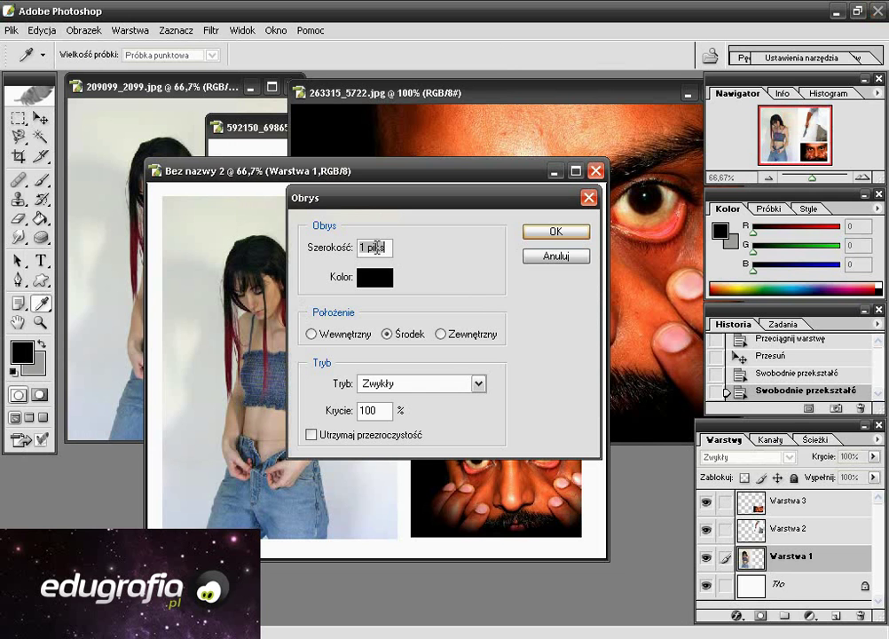
type("2")
left_click(547, 233)
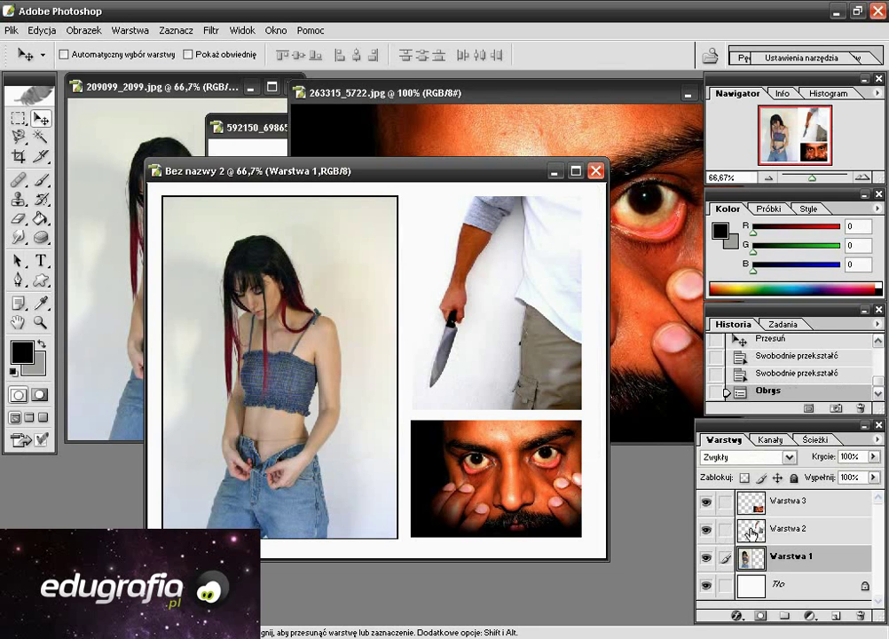
left_click(579, 410, "ctrl")
left_click(42, 30)
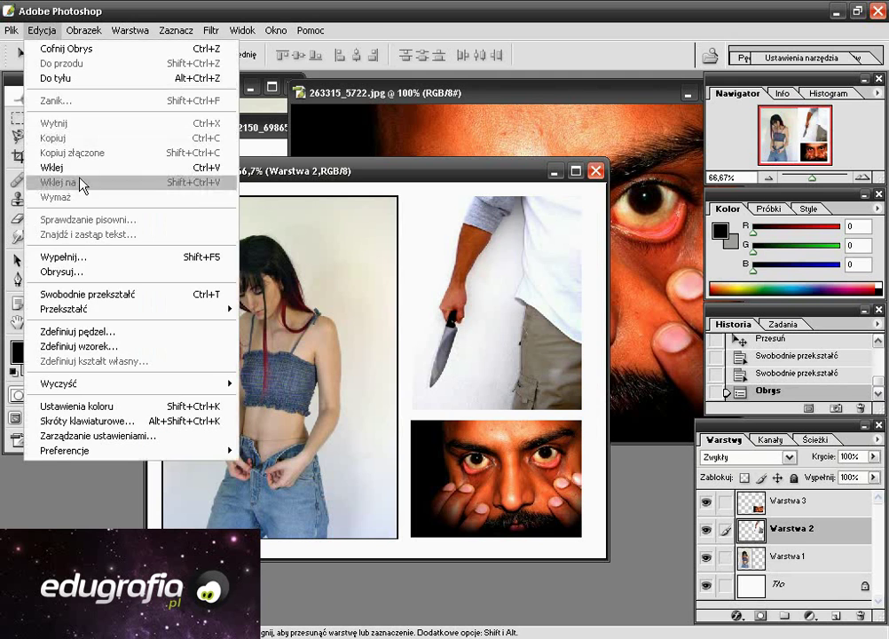
left_click(56, 270)
left_click(547, 233)
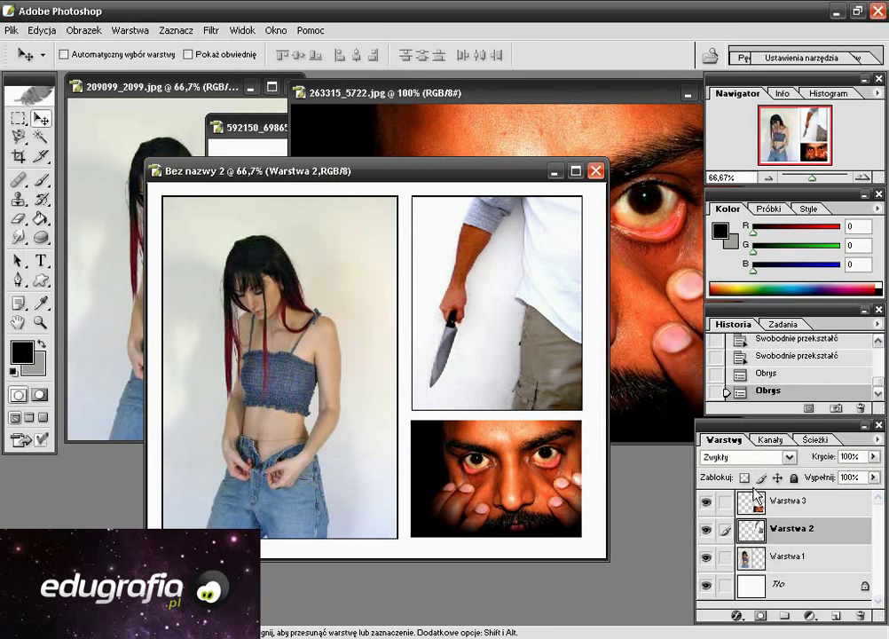
left_click(550, 373, "ctrl")
left_click(42, 30)
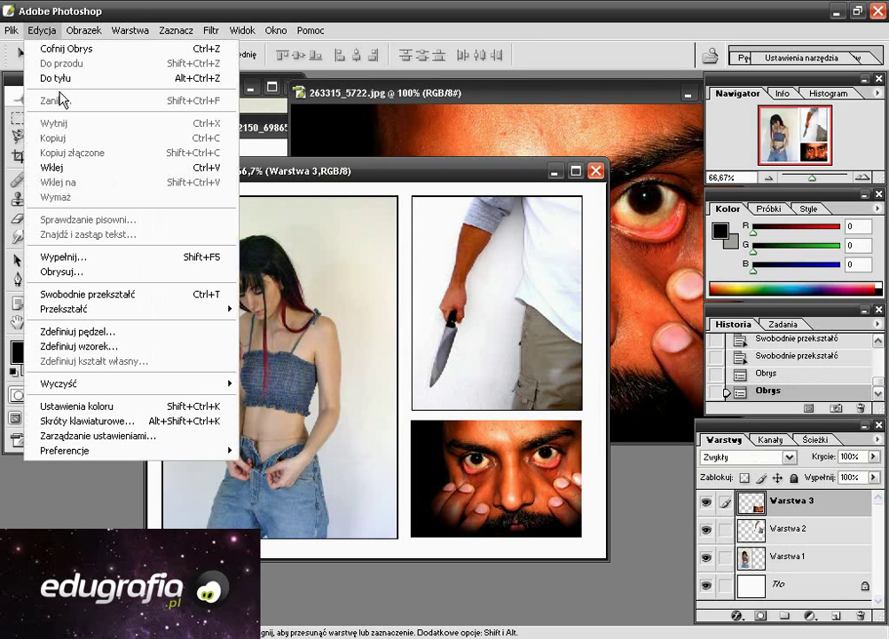
left_click(99, 272)
left_click(559, 234)
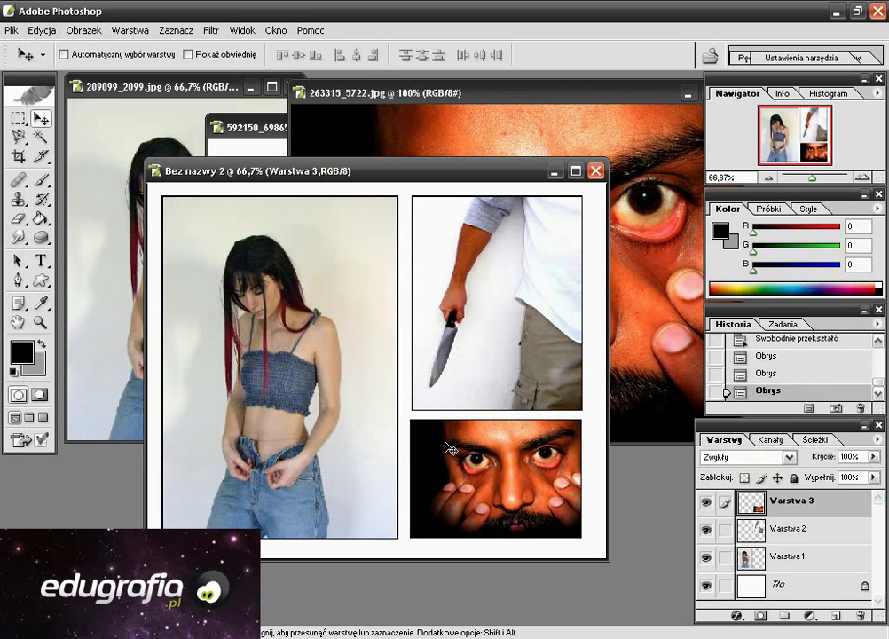
- Draw a white rectangular speech bubble on a new layer beside the girl's head
key("d")
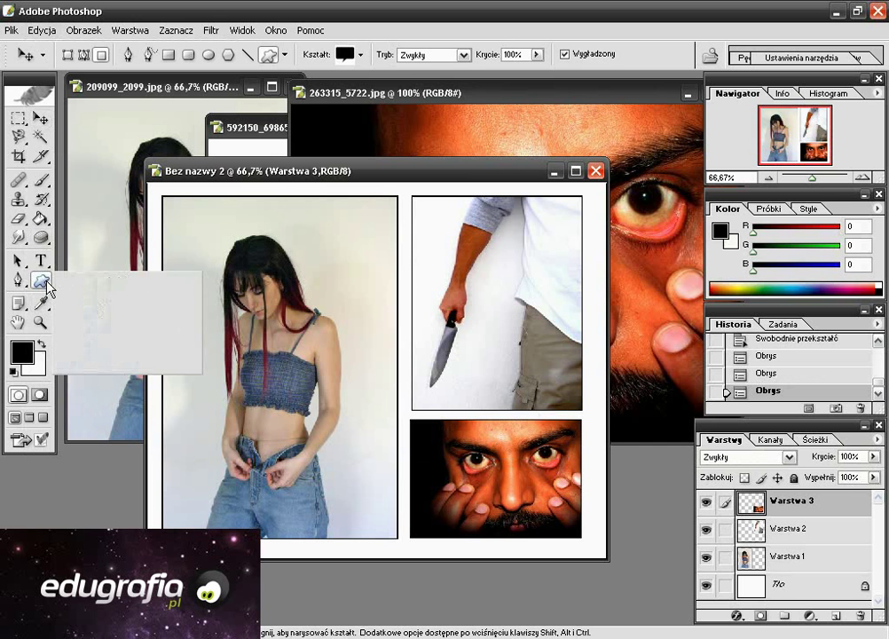
left_click_drag(40, 280, 75, 359)
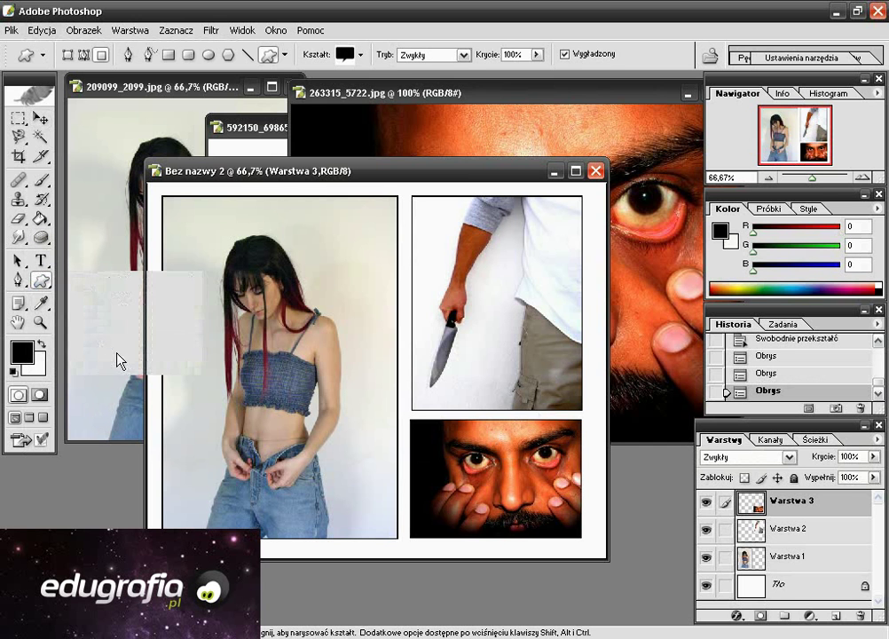
left_click(360, 54)
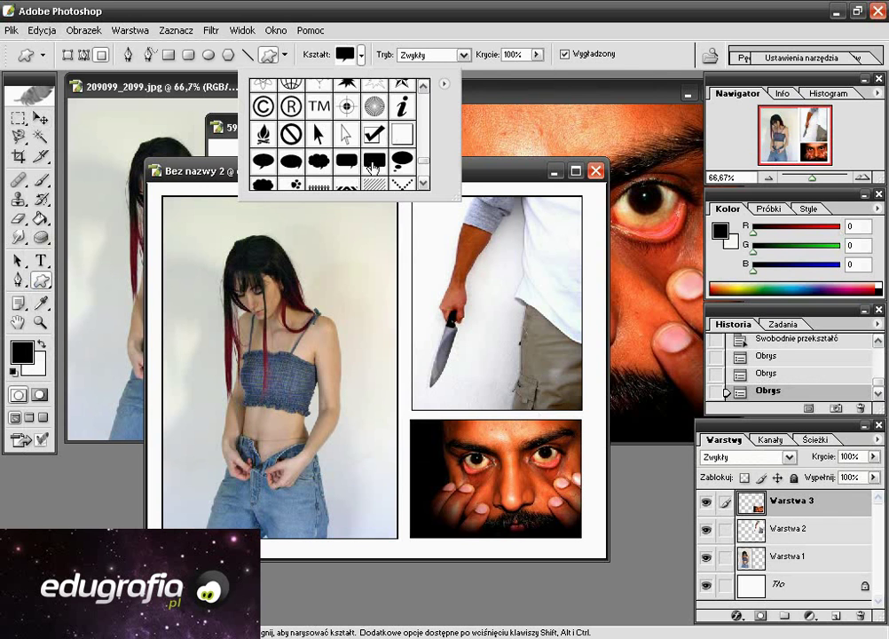
double_click(372, 164)
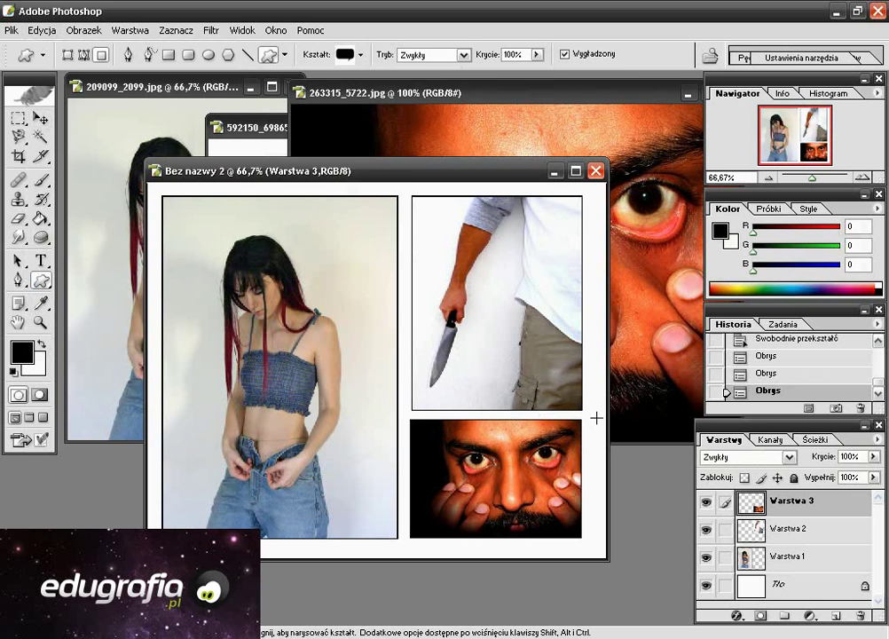
key("ctrl+shift+alt+n")
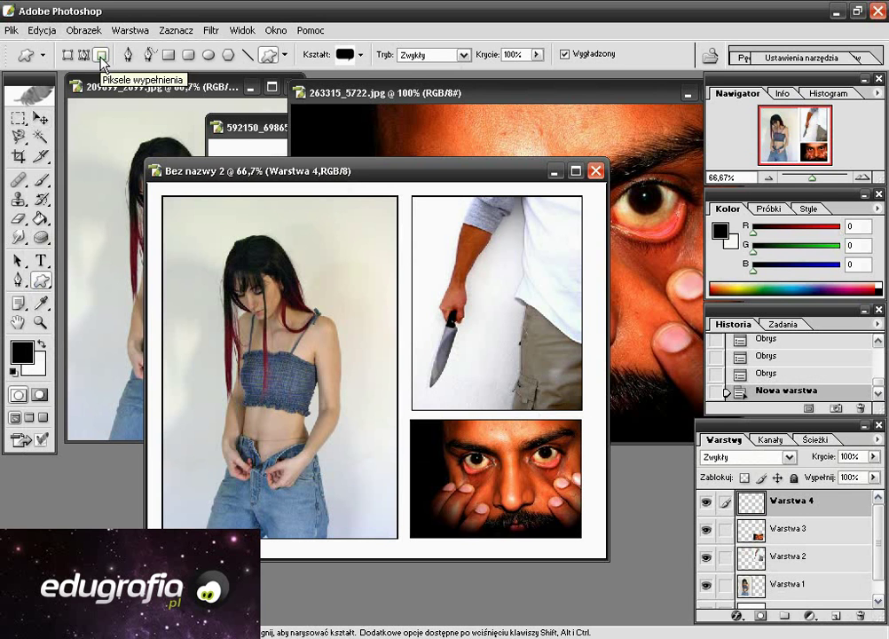
left_click(41, 344)
left_click_drag(300, 209, 389, 275)
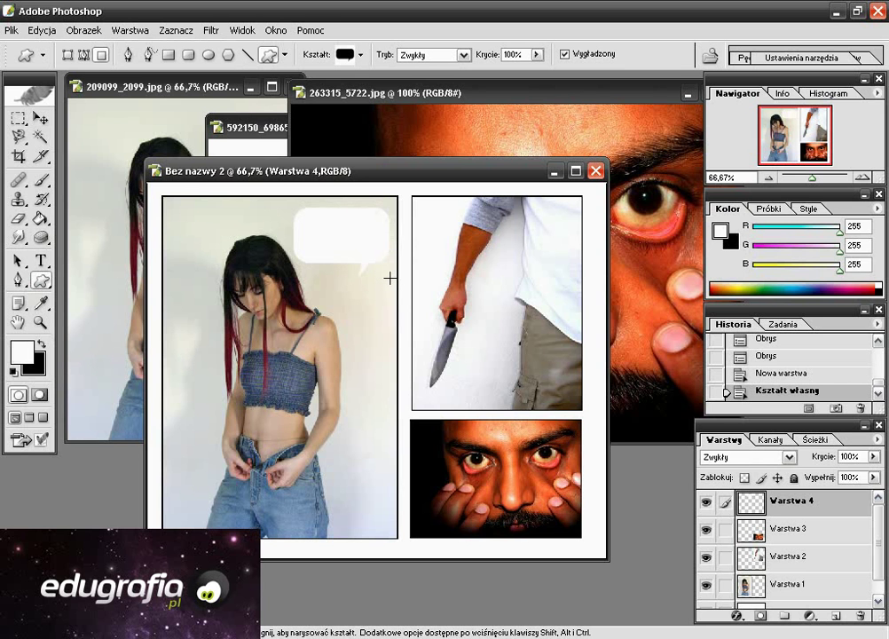
- Outline the speech bubble with a 1-pixel black stroke
left_click(42, 30)
left_click(98, 271)
left_click(383, 282)
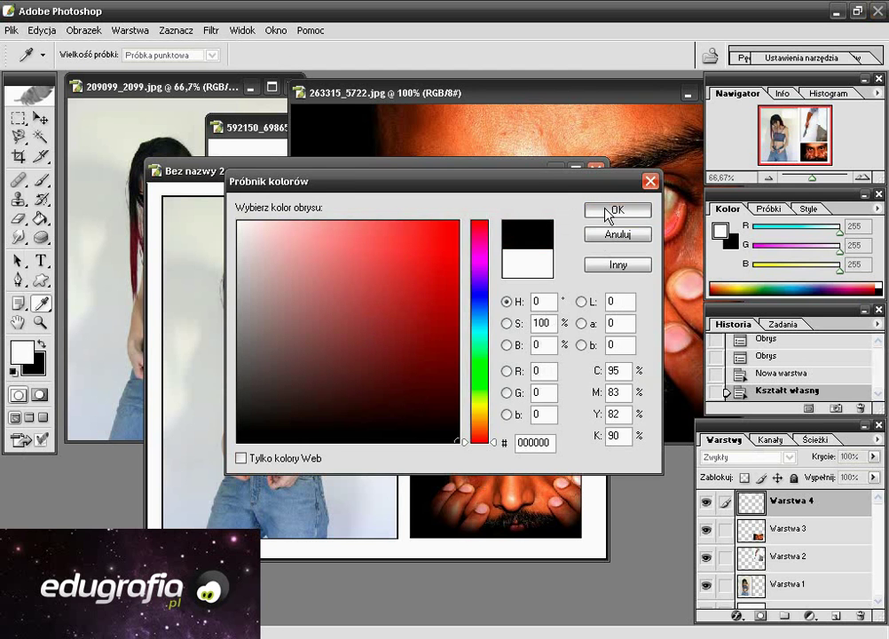
left_click(612, 211)
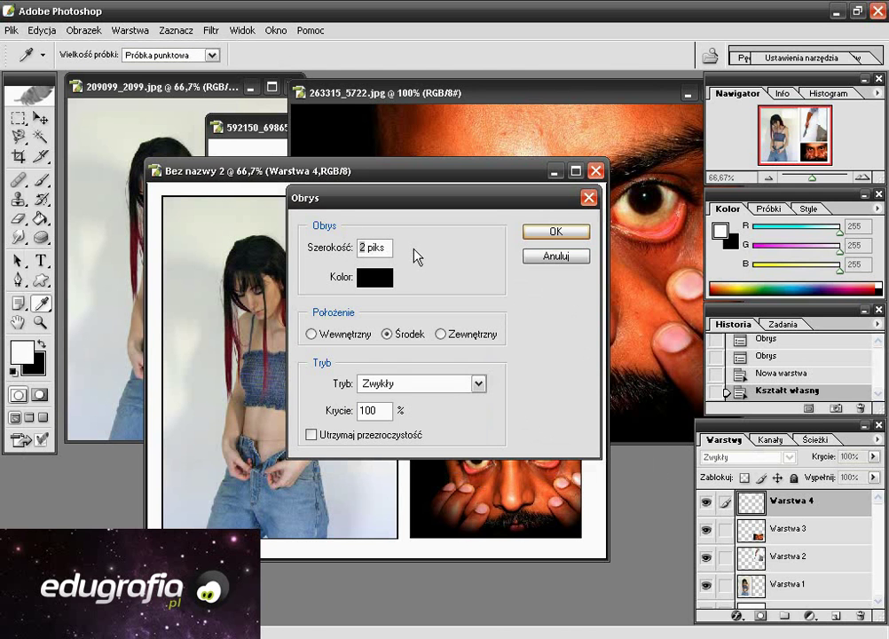
type("1")
left_click(558, 231)
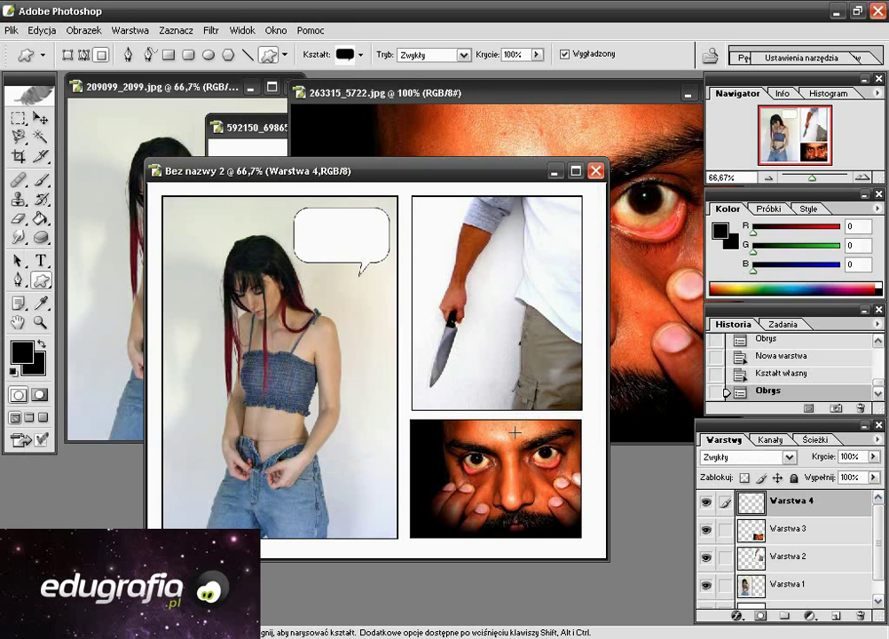
- Draw a second white speech bubble on a new layer between the knife and face photos
left_click(835, 616)
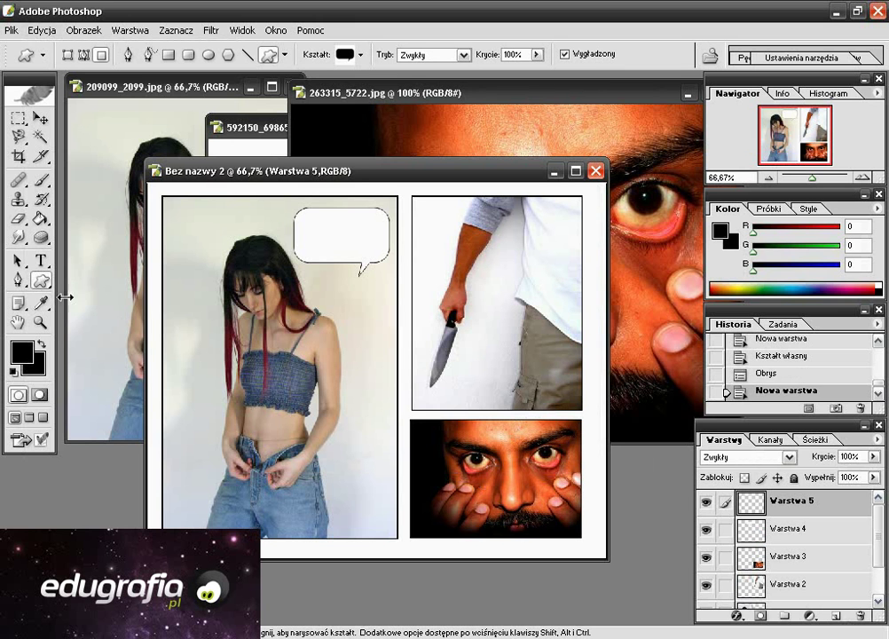
left_click(16, 370)
key("x")
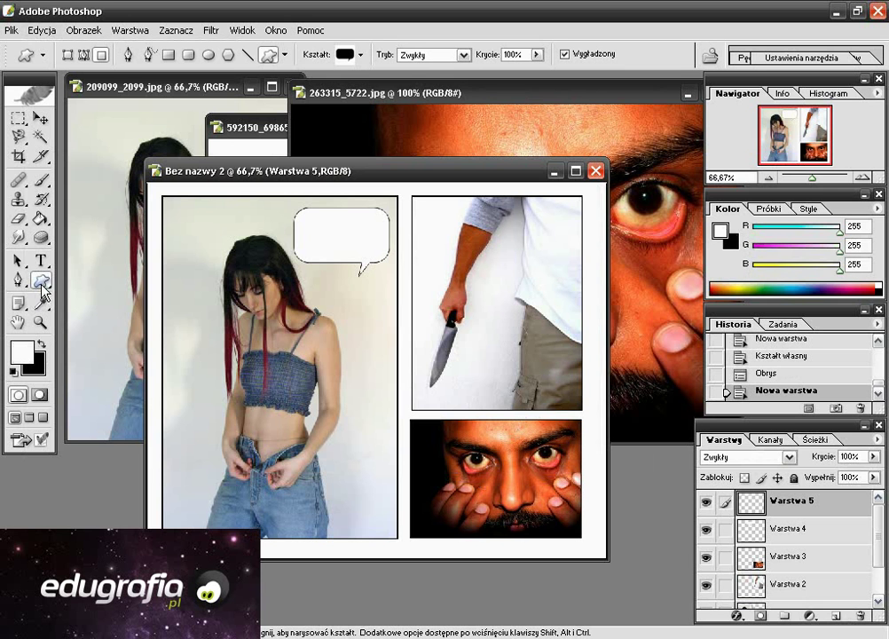
left_click(361, 54)
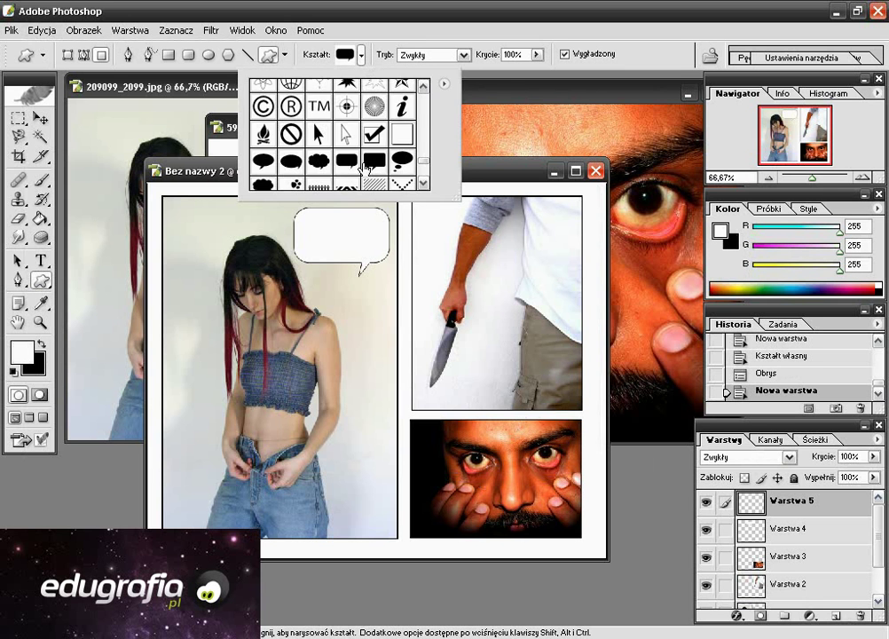
double_click(275, 133)
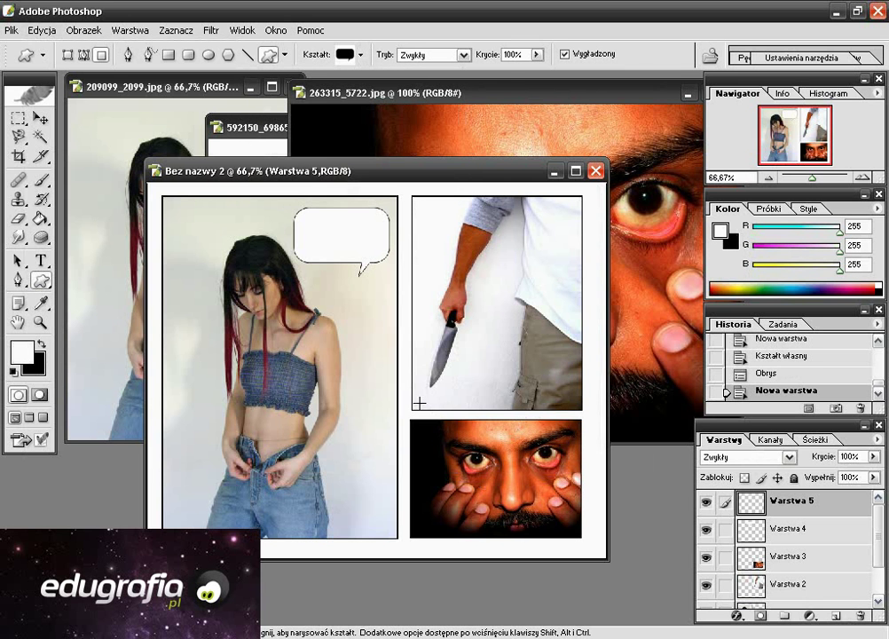
mouse_move(402, 400)
left_mouse_down()
mouse_move(492, 454)
mouse_move(468, 458)
left_mouse_up()
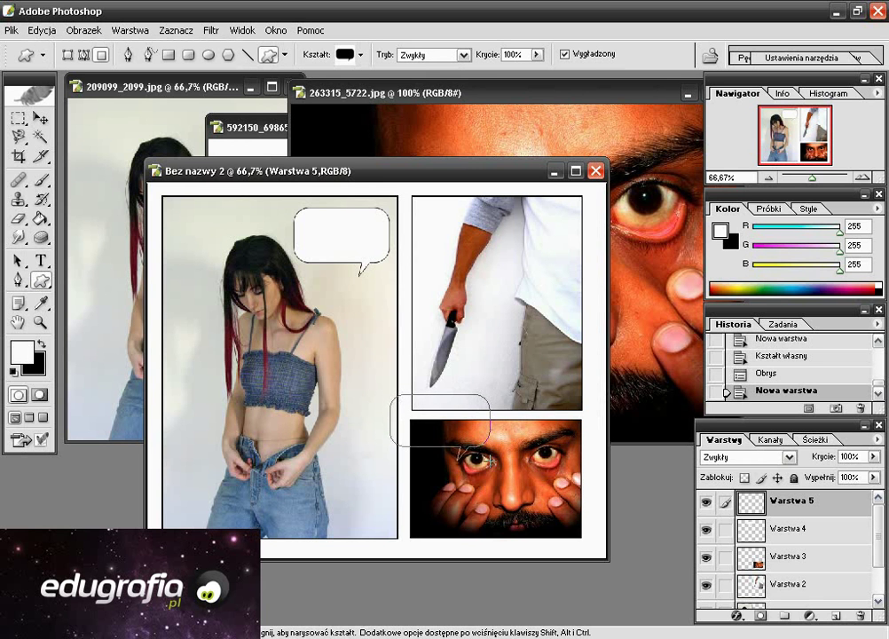
- Move the second bubble onto the top edge of the face photo
key("ctrl+t")
right_click(453, 434)
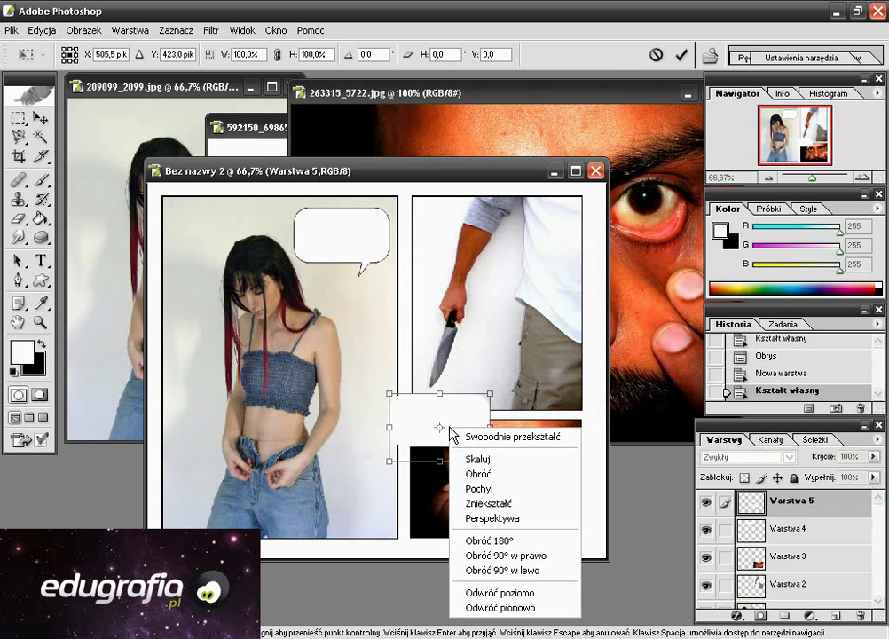
left_click(441, 170)
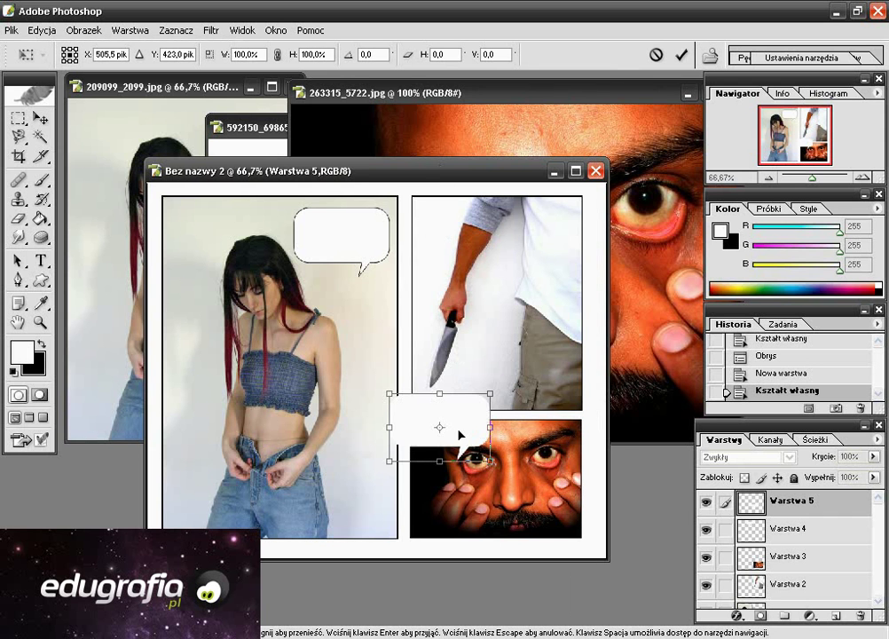
mouse_move(460, 435)
left_mouse_down()
mouse_move(452, 445)
mouse_move(517, 417)
left_mouse_up()
key("shift+Right")
key("shift+Right")
key("shift+Right")
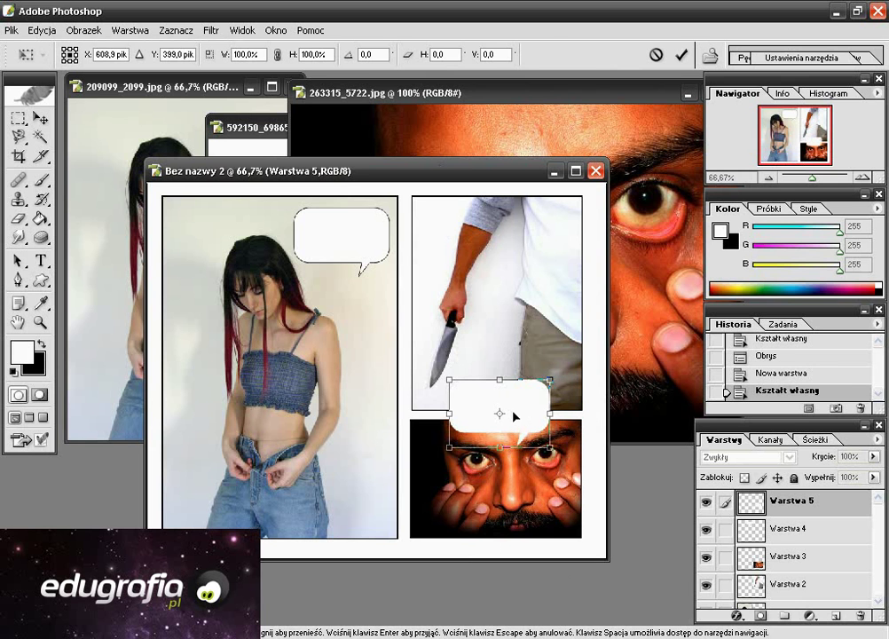
key("Return")
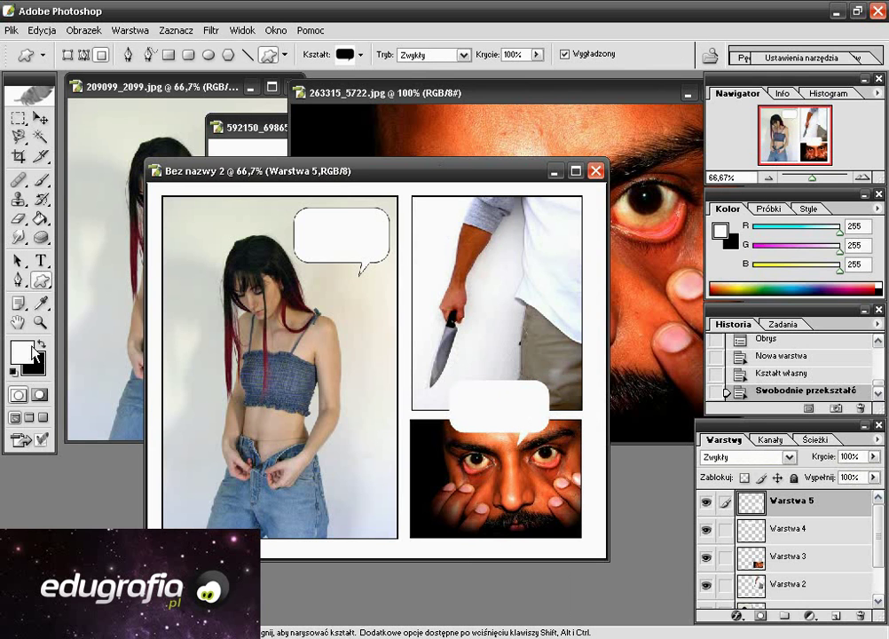
- Outline the second bubble with a black stroke
left_click(40, 344)
left_click(40, 31)
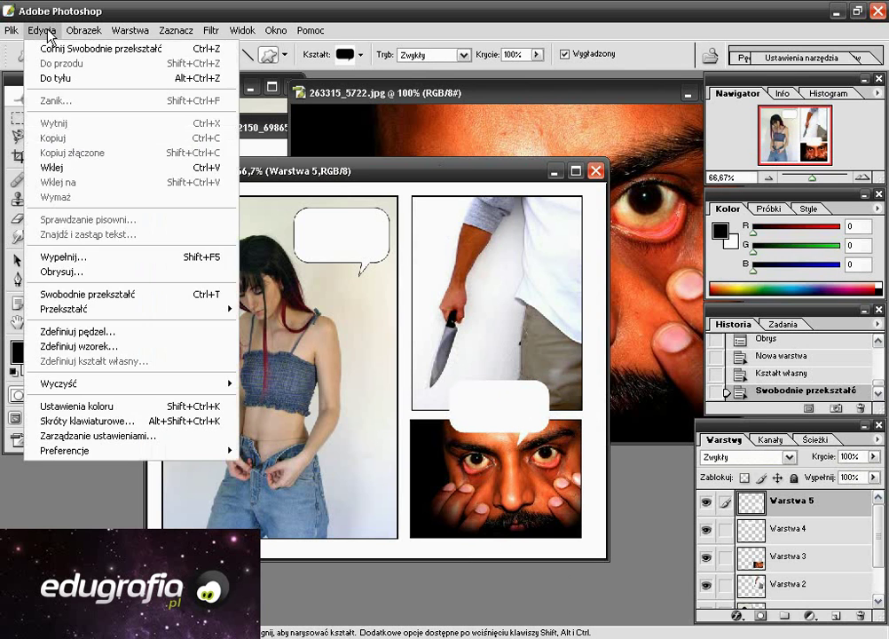
left_click(89, 271)
left_click(544, 235)
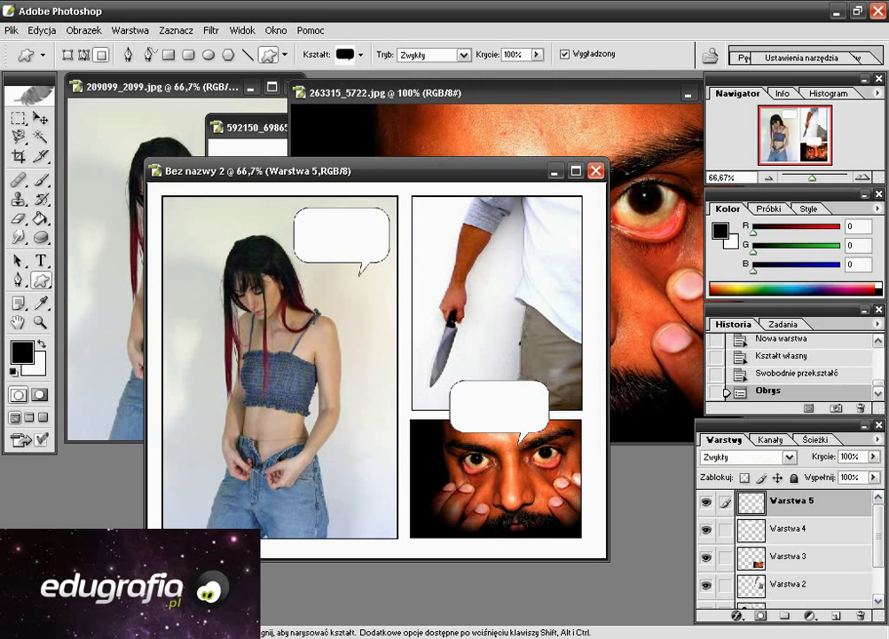
- Flatten the image and apply Grain with Kreski type, intensity 0, contrast 52
left_click(83, 30)
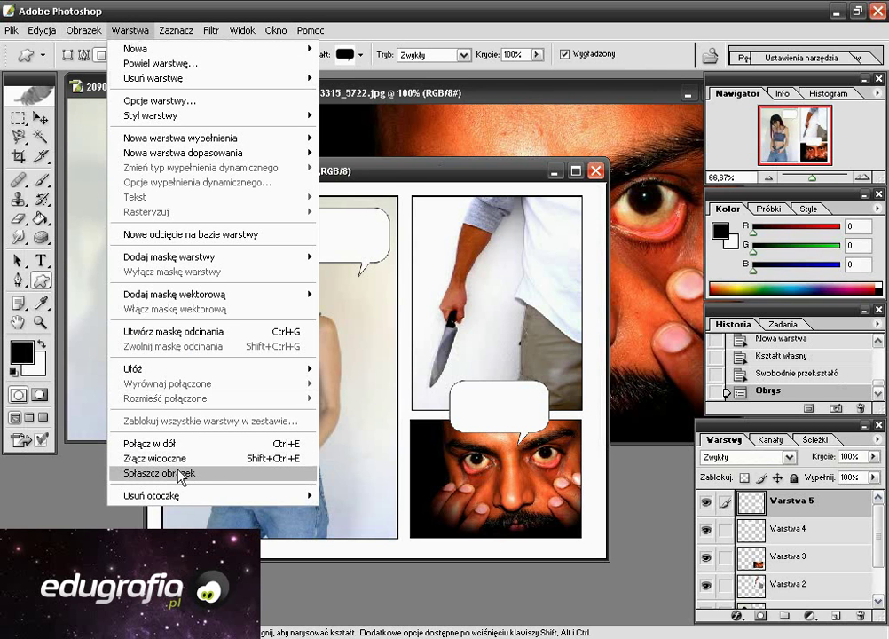
left_click(181, 473)
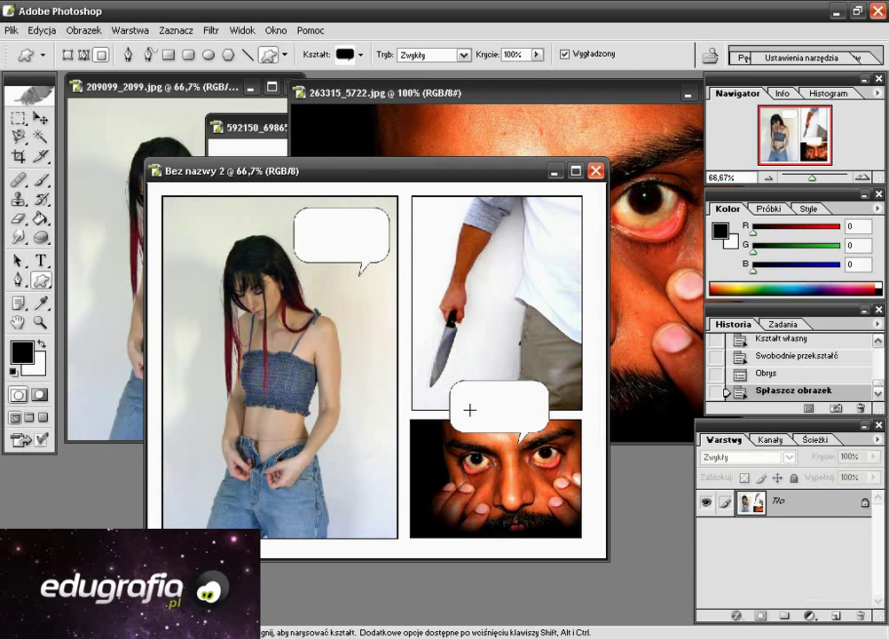
left_click(211, 30)
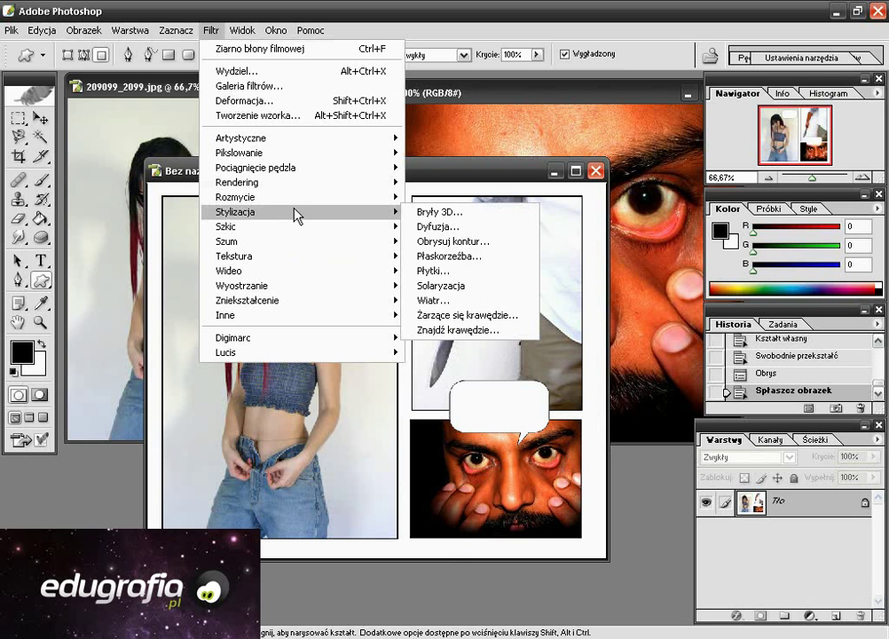
mouse_move(266, 255)
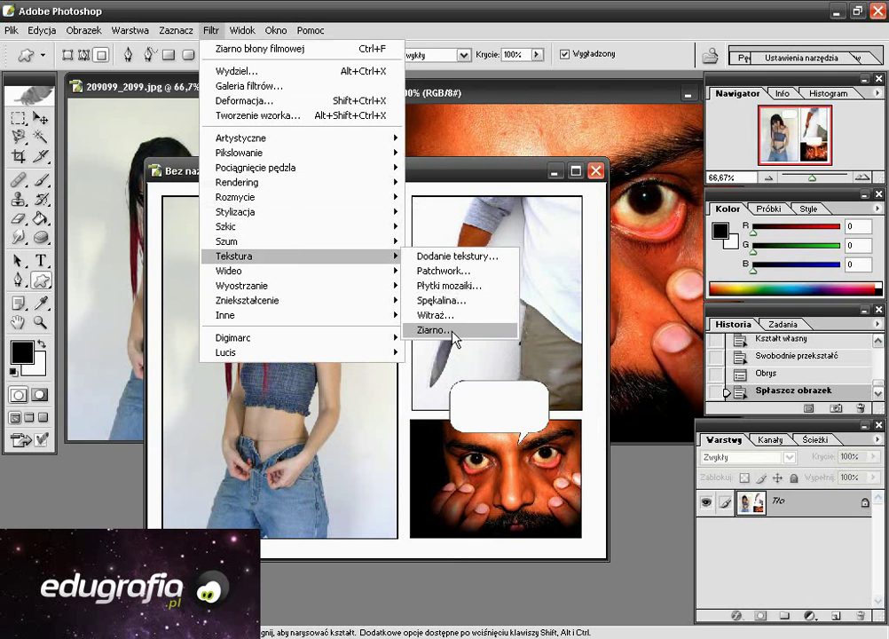
left_click(454, 338)
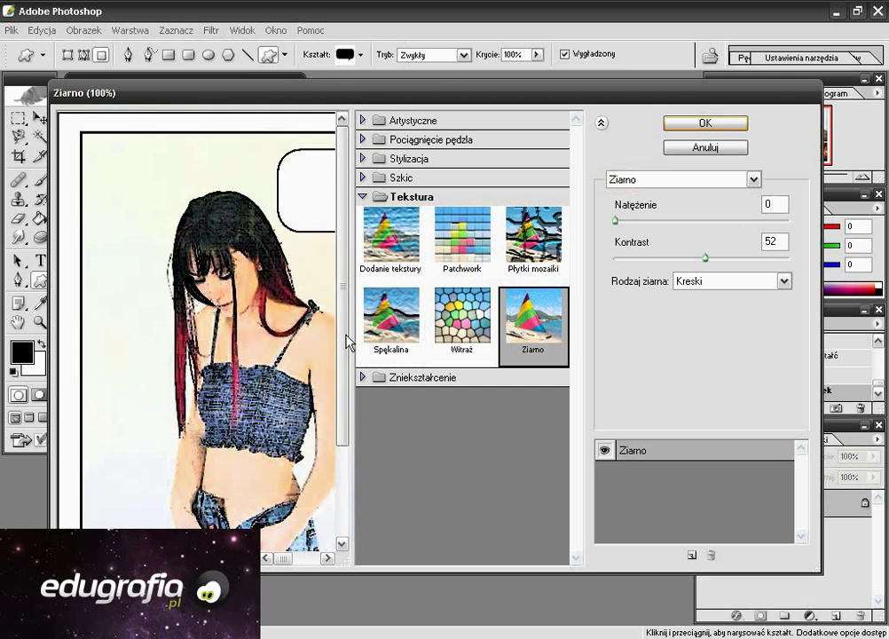
left_click_drag(347, 337, 345, 415)
scroll(346, 411, "down", 1)
scroll(346, 411, "down", 1)
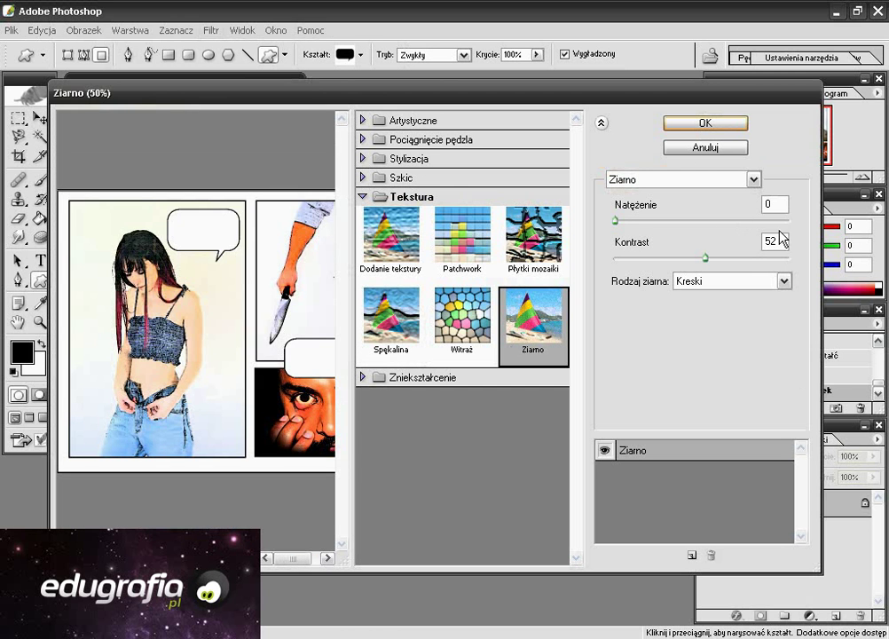
left_click(707, 124)
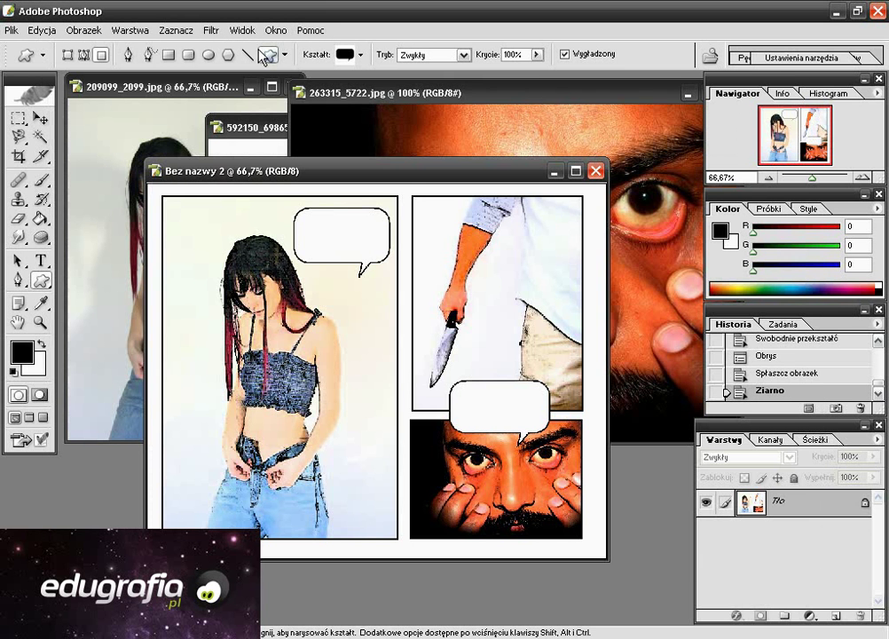
- Apply Film Grain with grain 3, highlight 0 and intensity 2 to the page
left_click(210, 29)
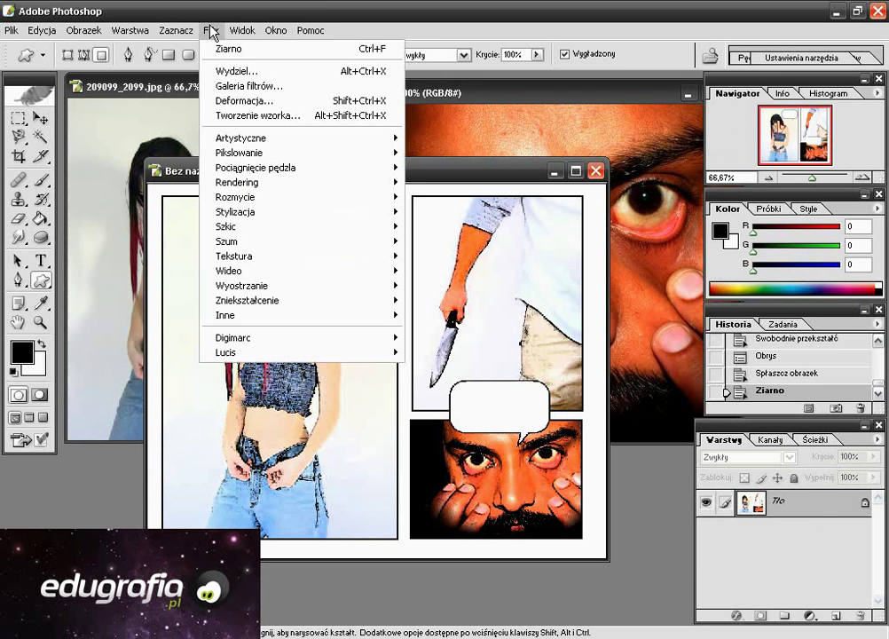
mouse_move(263, 138)
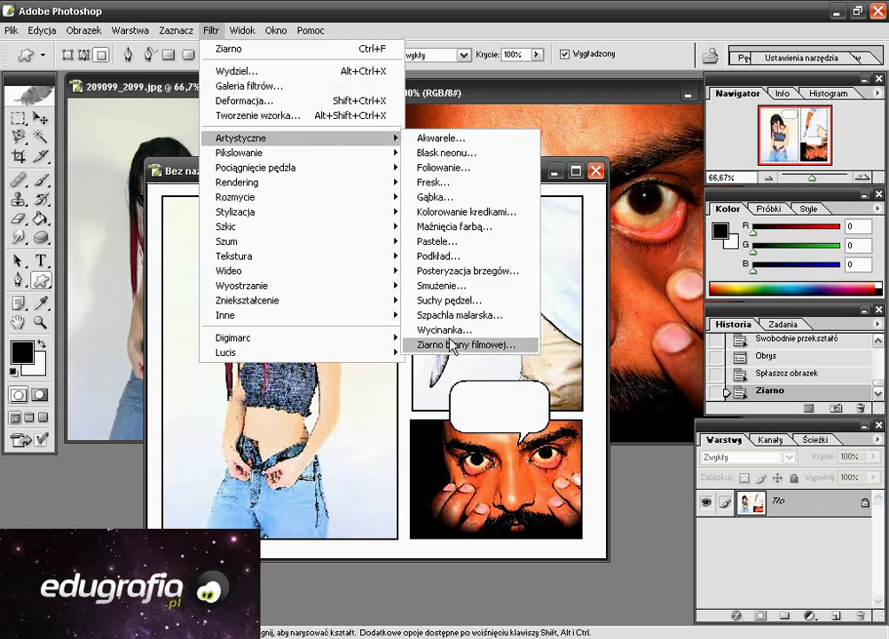
left_click(454, 344)
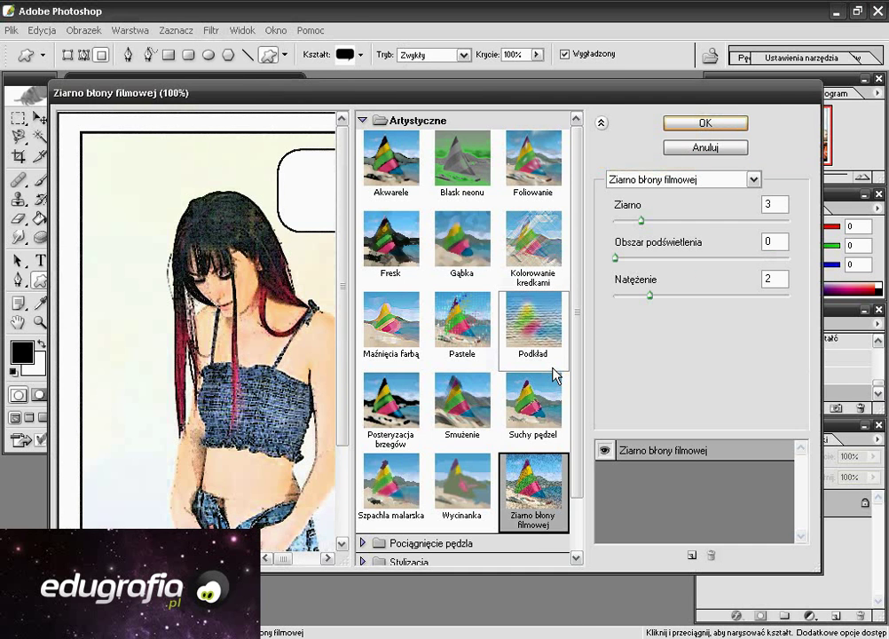
key("ctrl+minus")
key("ctrl+minus")
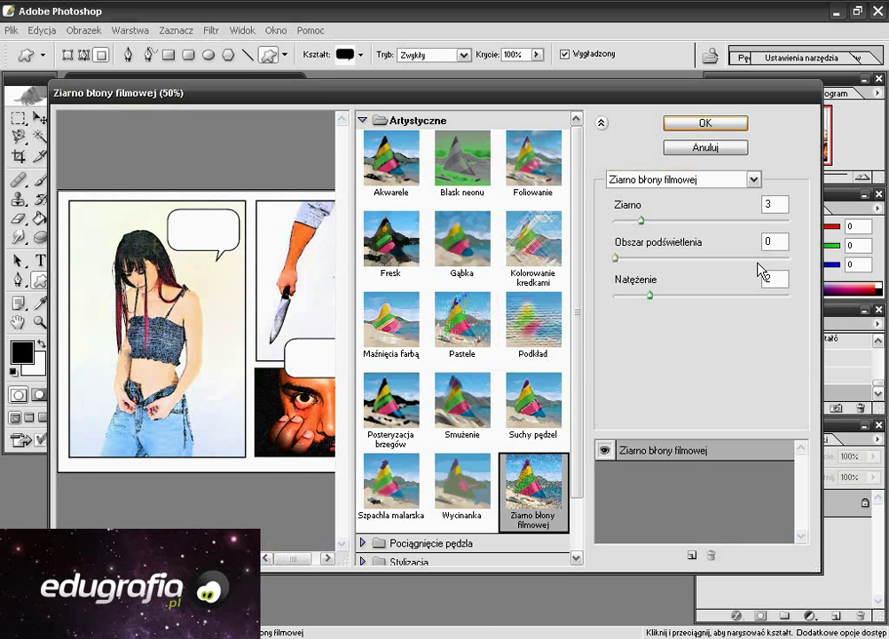
left_click(714, 124)
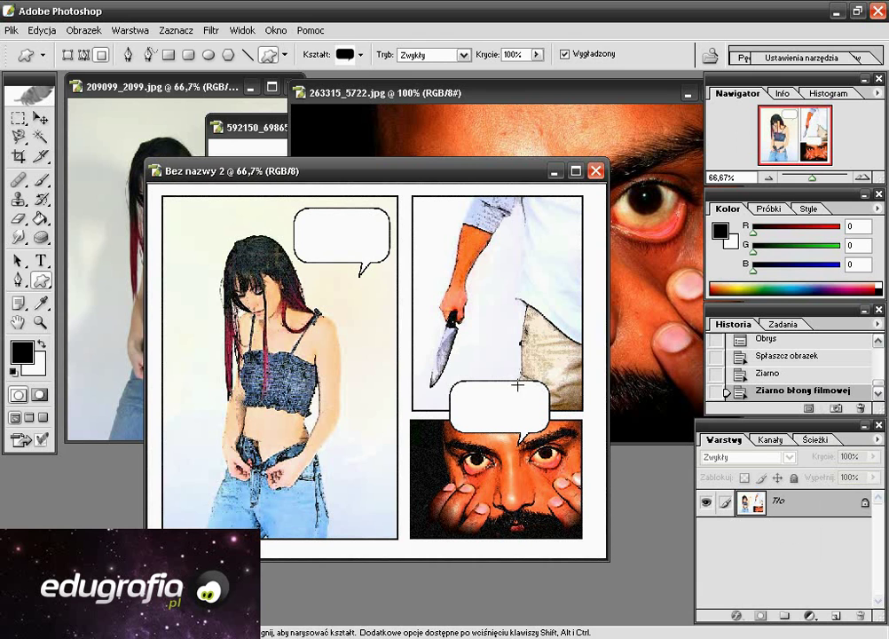
left_click(39, 260)
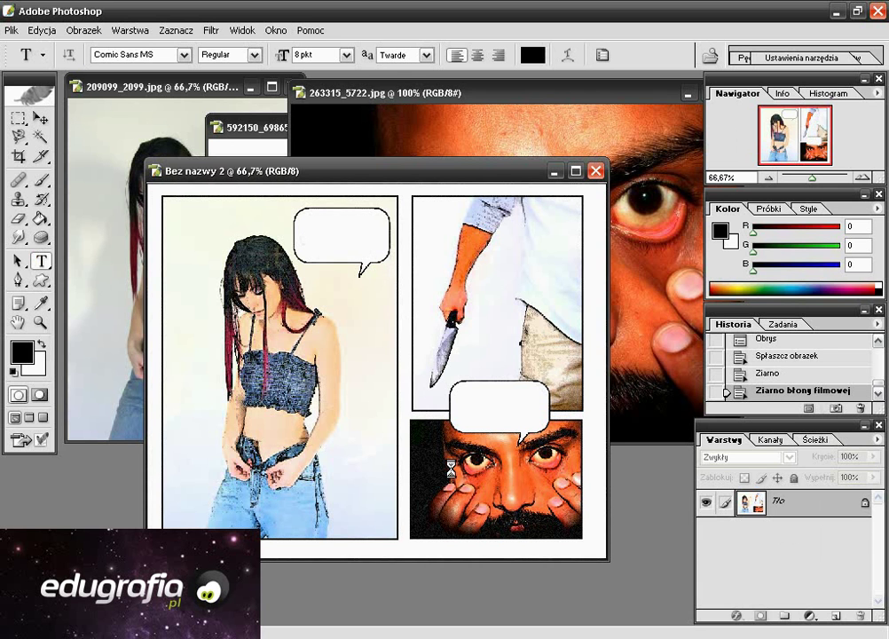
- Type 'Zabij mnie !' in a text box inside the upper speech bubble
left_click_drag(305, 216, 384, 260)
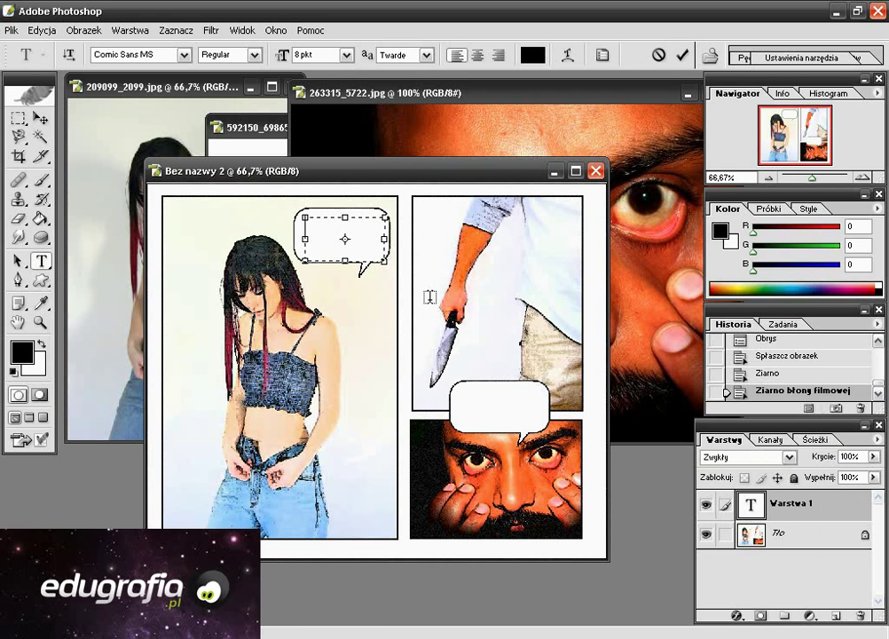
type("Zabij m")
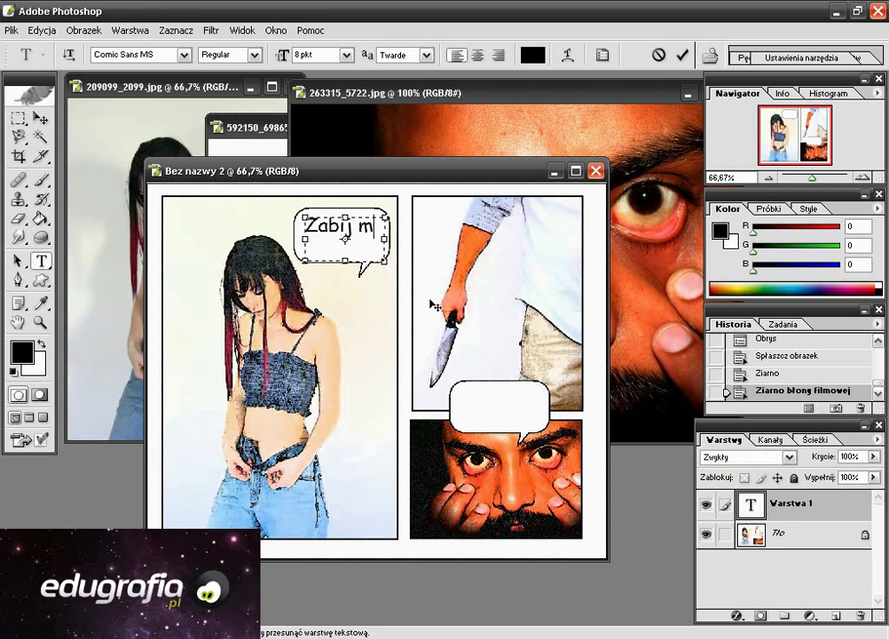
key("BackSpace")
type("mnie")
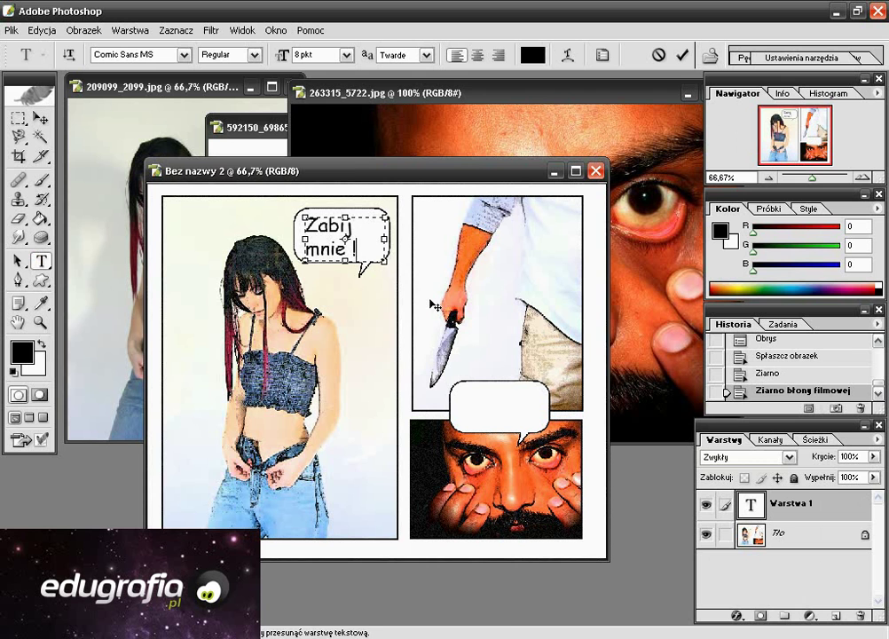
type(" !")
left_click(42, 122)
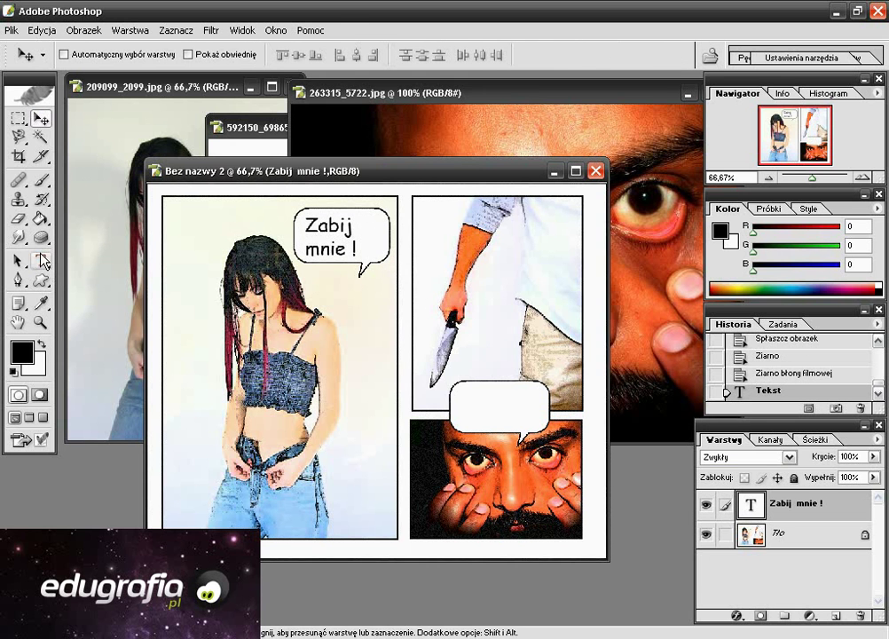
key("t")
- Type 'Nie !!!!!!' in the lower bubble and nudge it slightly up
left_click_drag(460, 388, 543, 442)
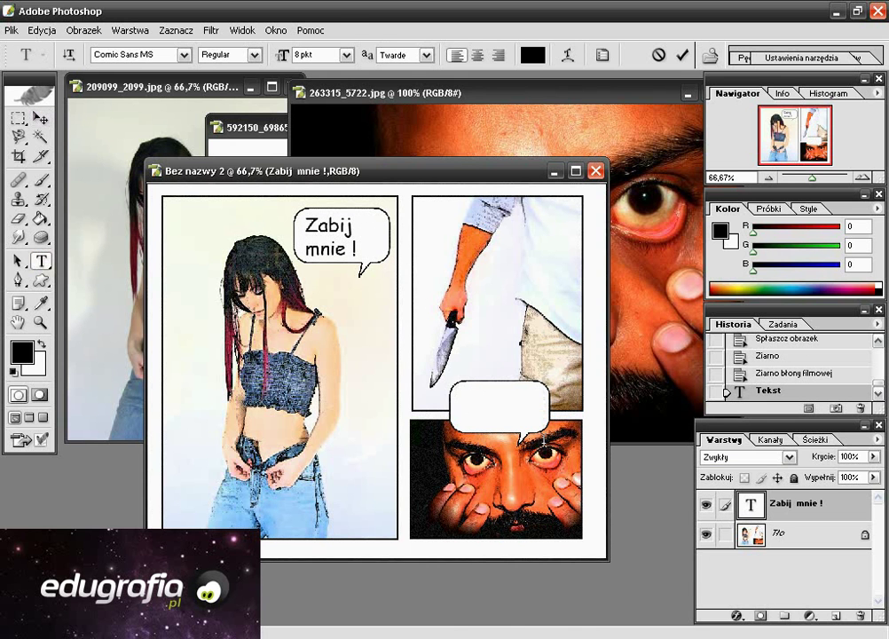
type("Nie !!")
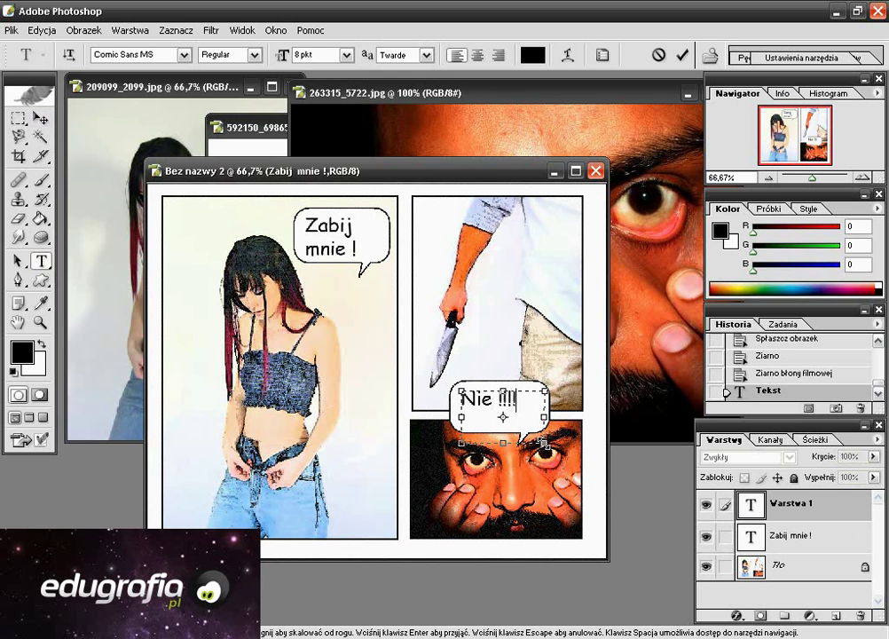
type("!!!!")
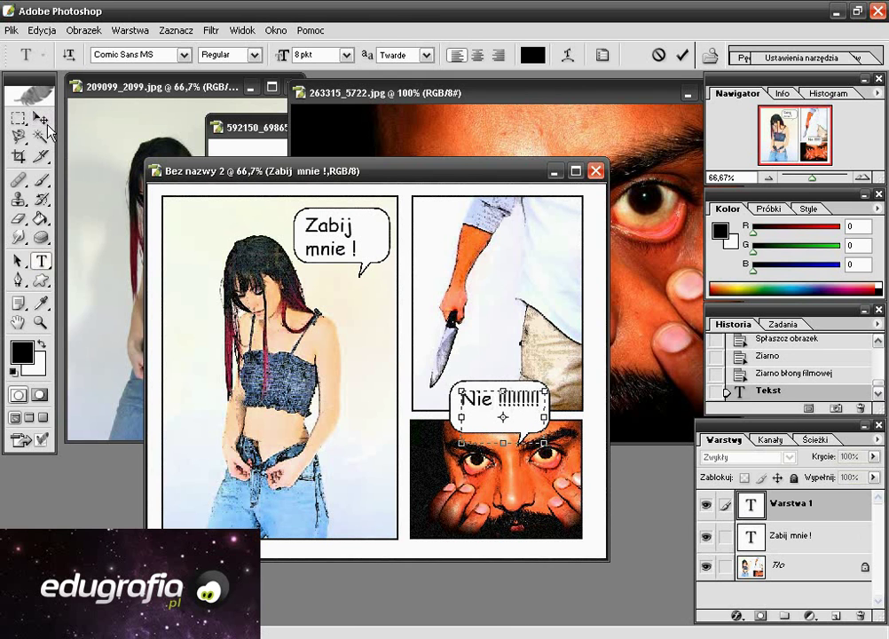
left_click(41, 118)
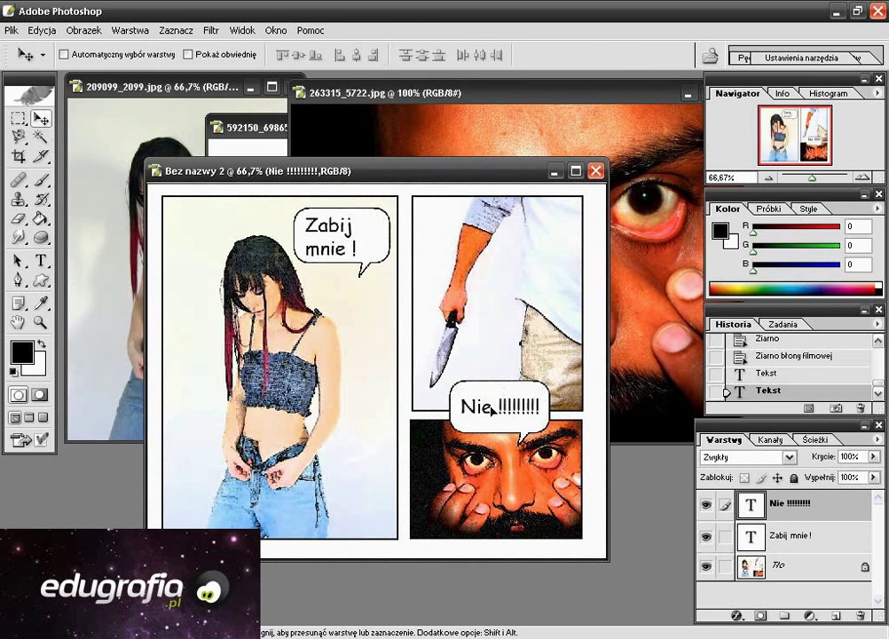
left_click_drag(491, 410, 490, 406)
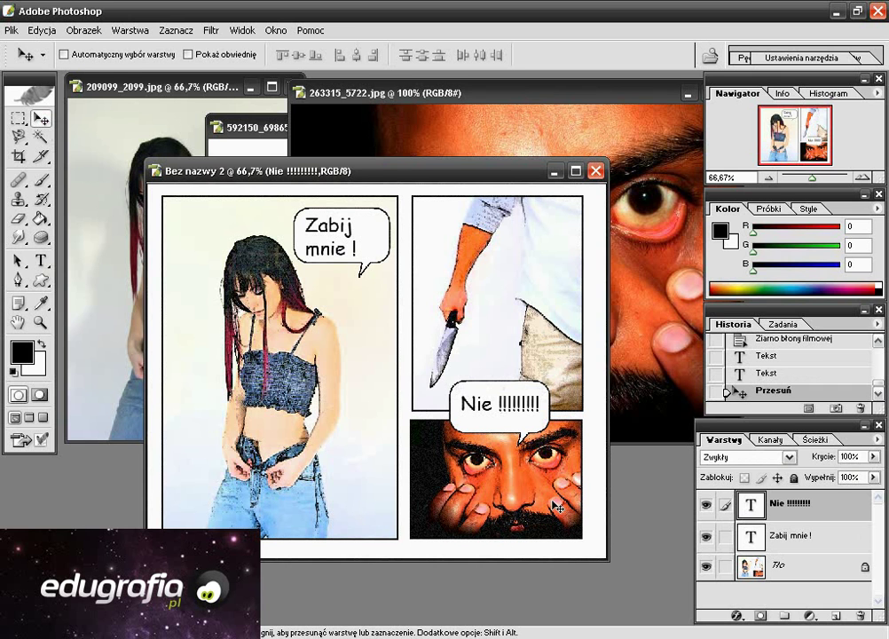
- Paint-bucket fill the white gutters and margins of the Tło background layer with black
left_click(789, 565)
left_click(42, 219)
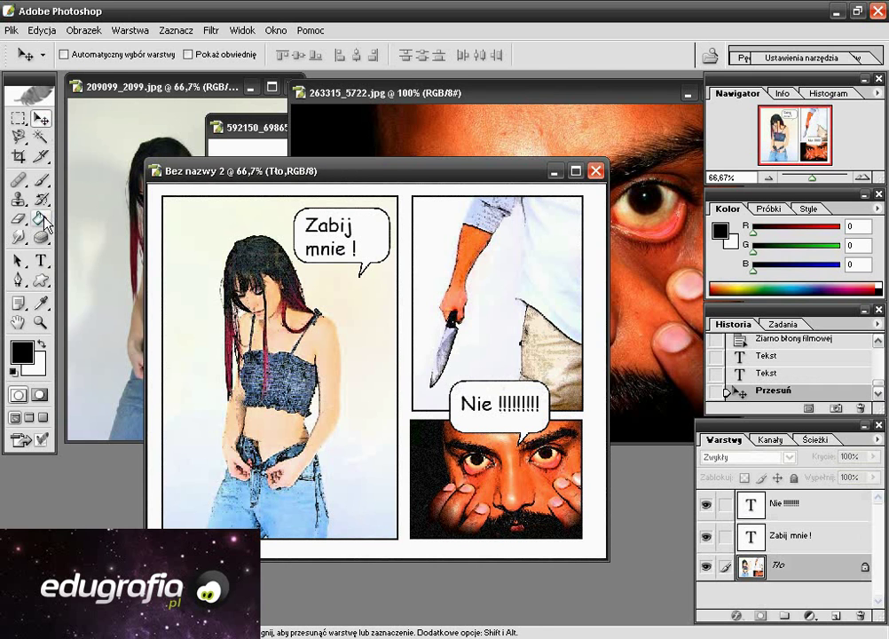
left_click(146, 262)
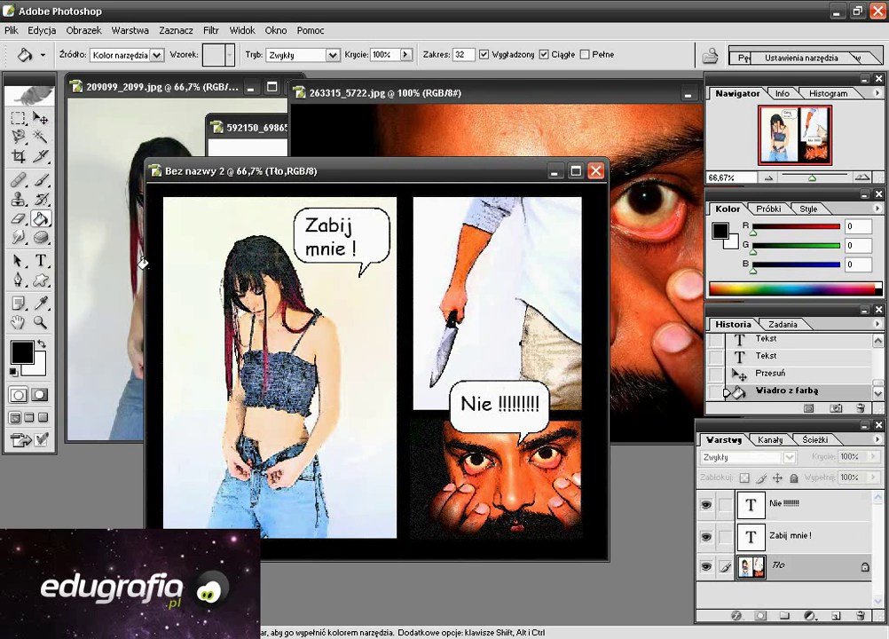